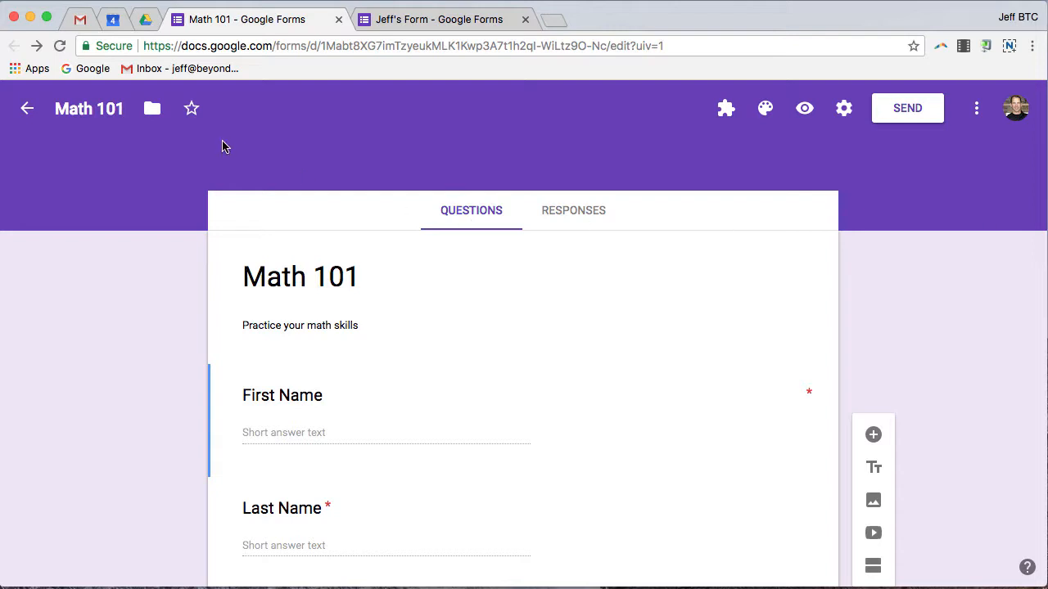
Step: In the form settings, collect email addresses and limit each respondent to one response
scroll(900, 331, down, 1)
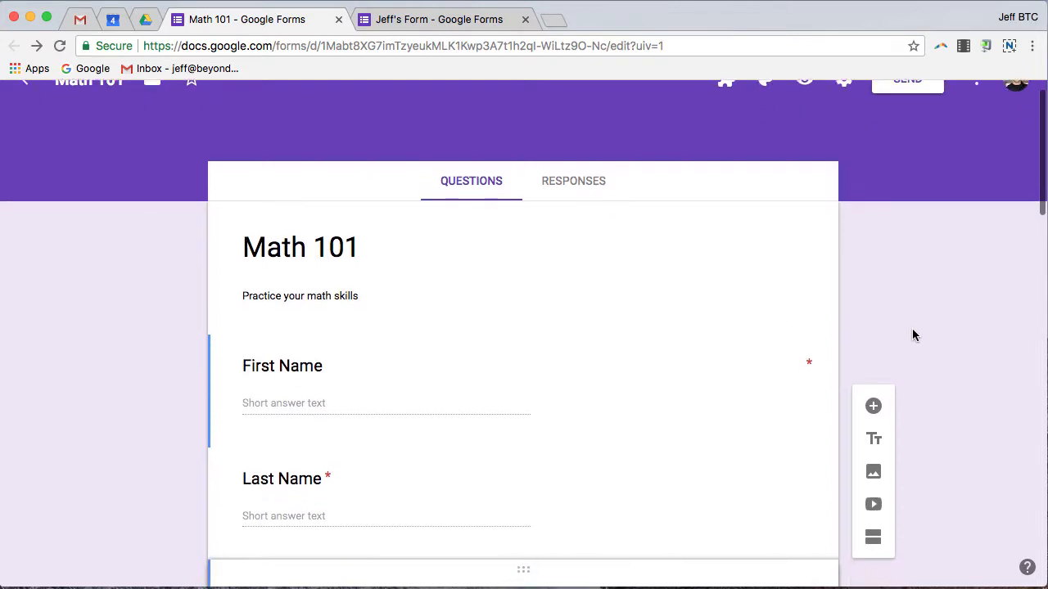
scroll(913, 334, down, 1)
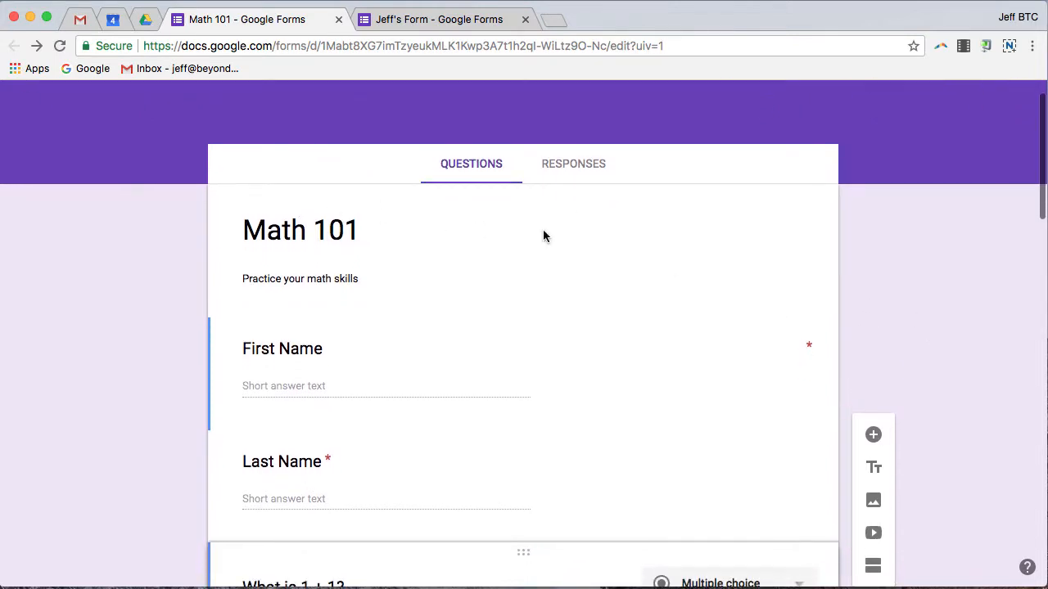
scroll(261, 348, down, 4)
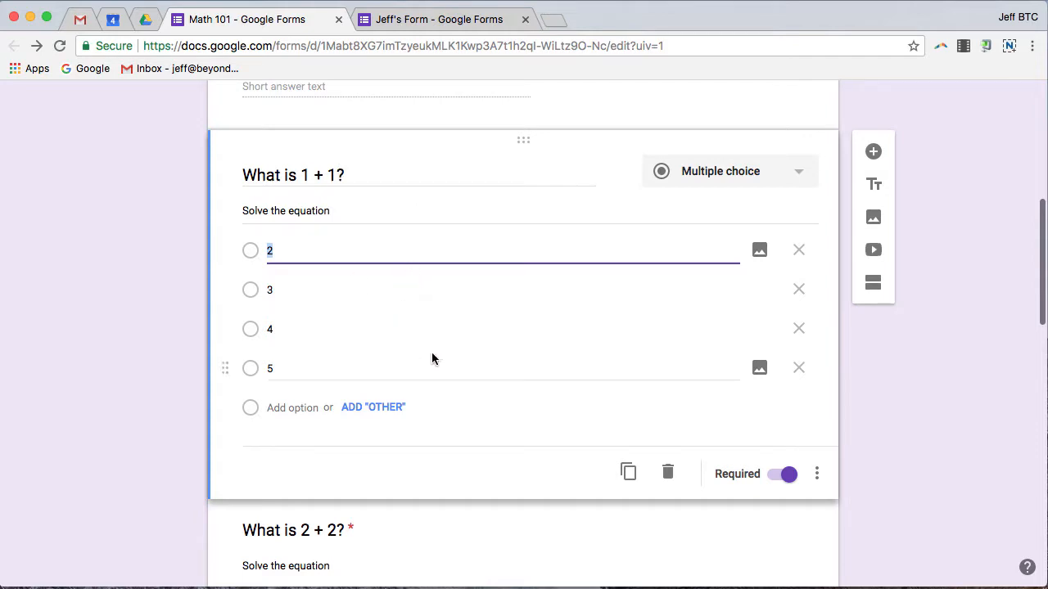
scroll(431, 354, down, 2)
scroll(434, 354, down, 9)
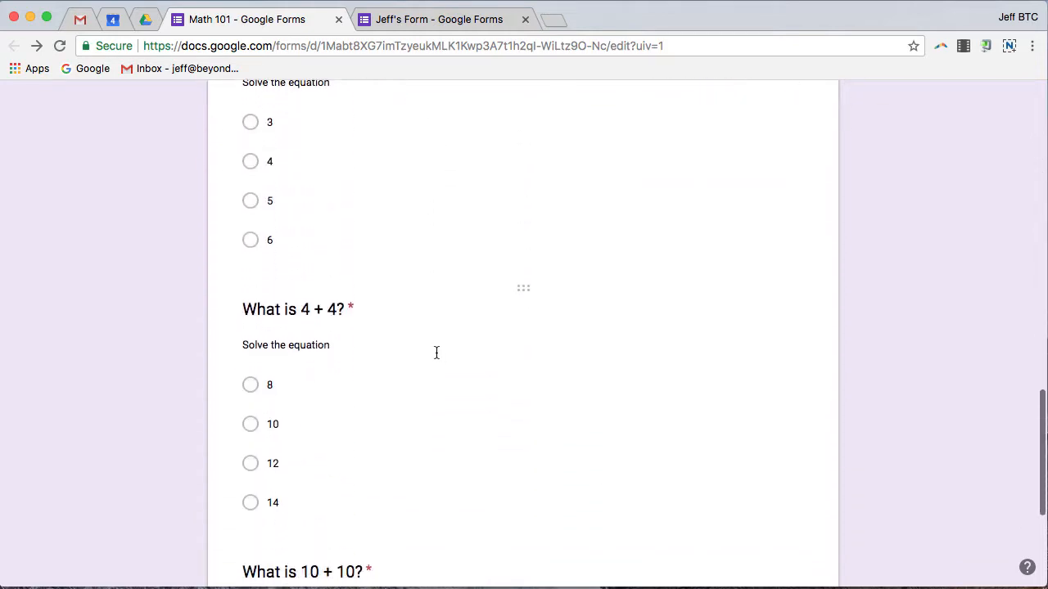
scroll(436, 359, down, 1)
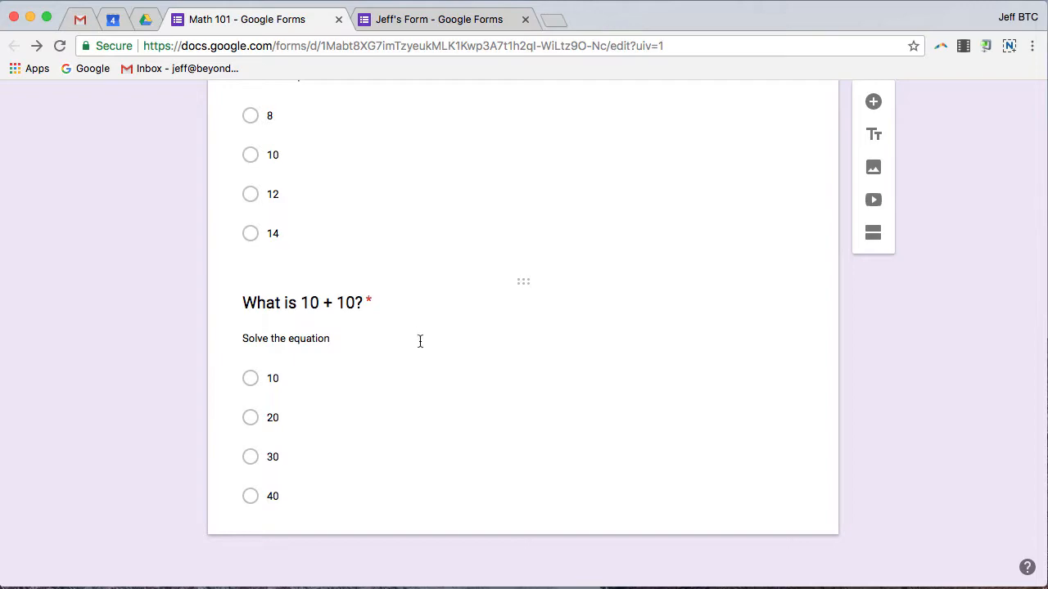
scroll(419, 342, up, 20)
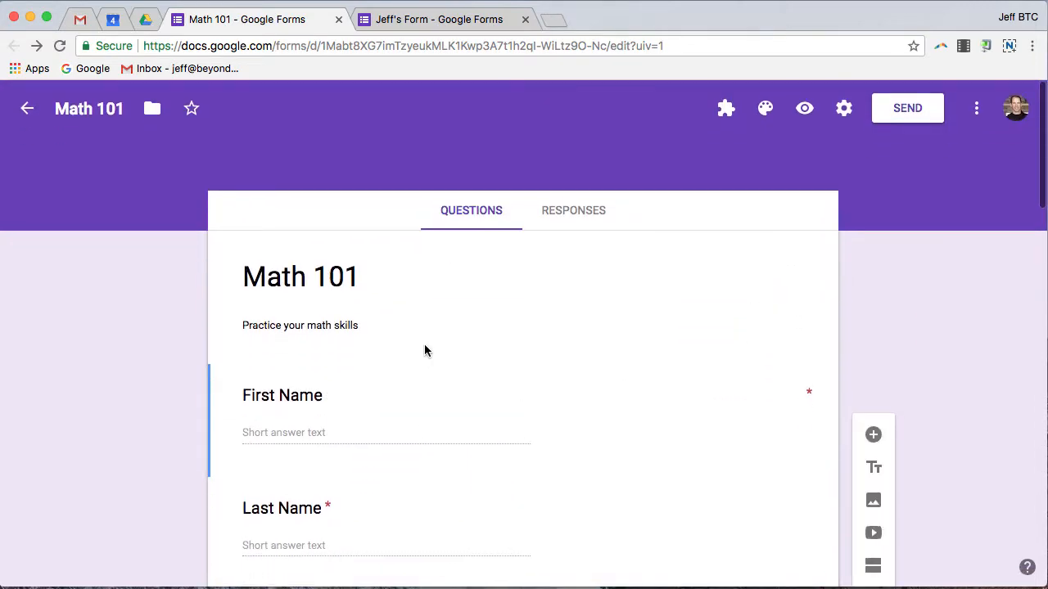
scroll(491, 394, down, 3)
scroll(498, 396, down, 12)
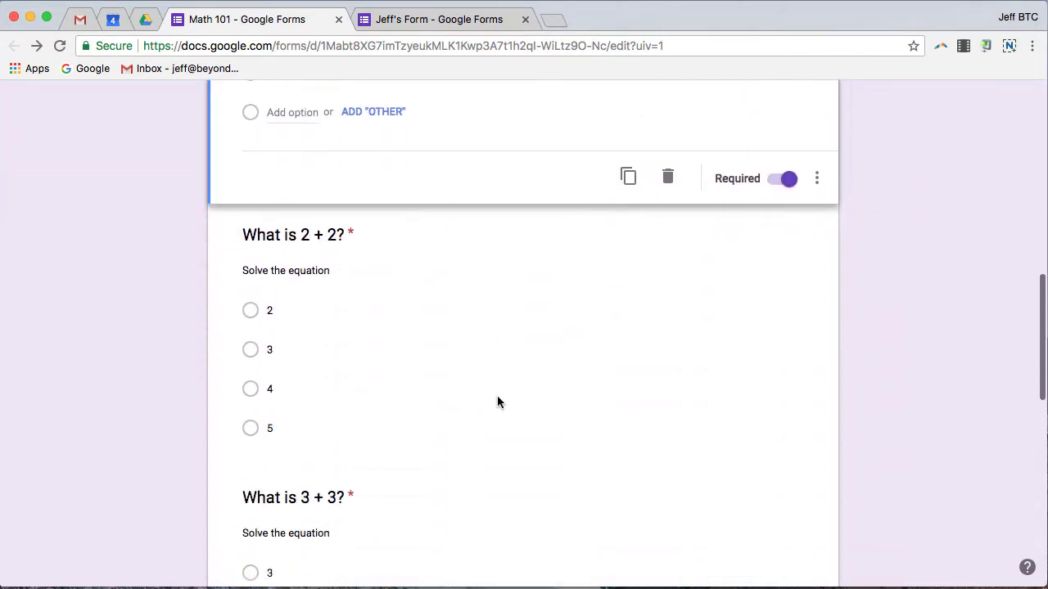
scroll(501, 398, down, 5)
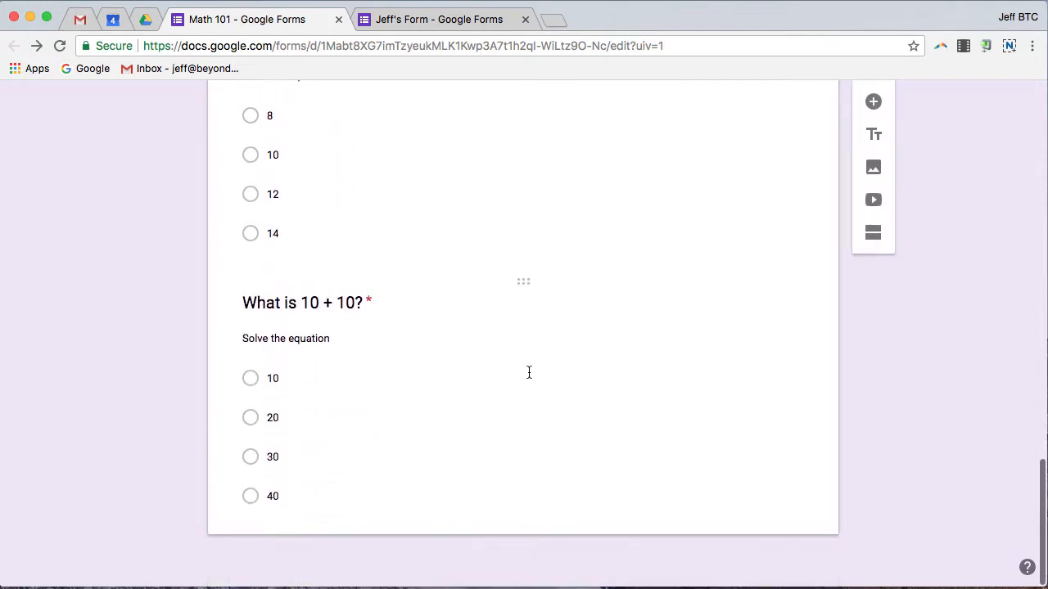
scroll(582, 317, up, 20)
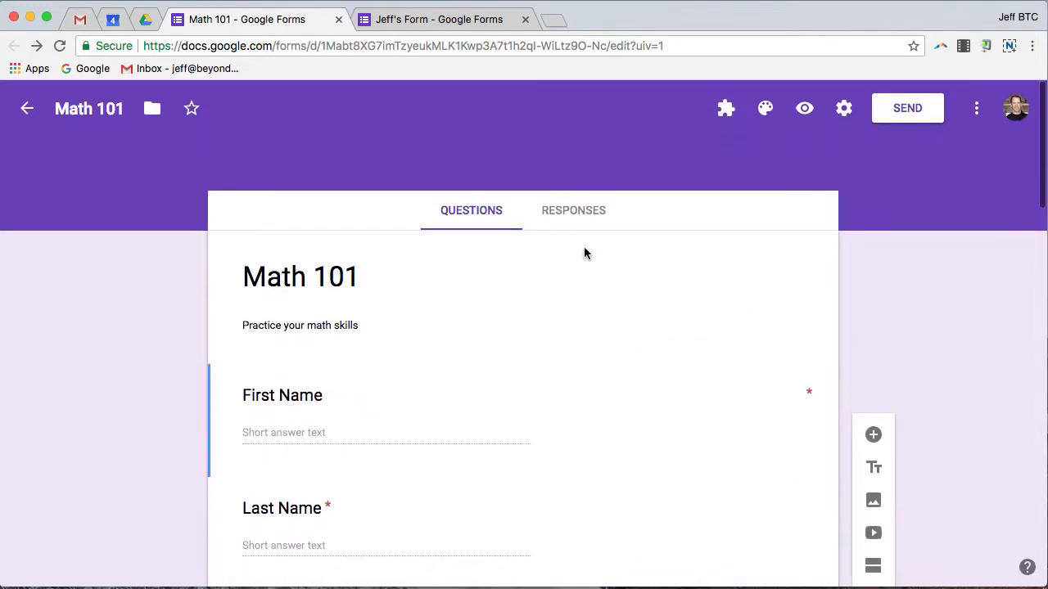
click(844, 109)
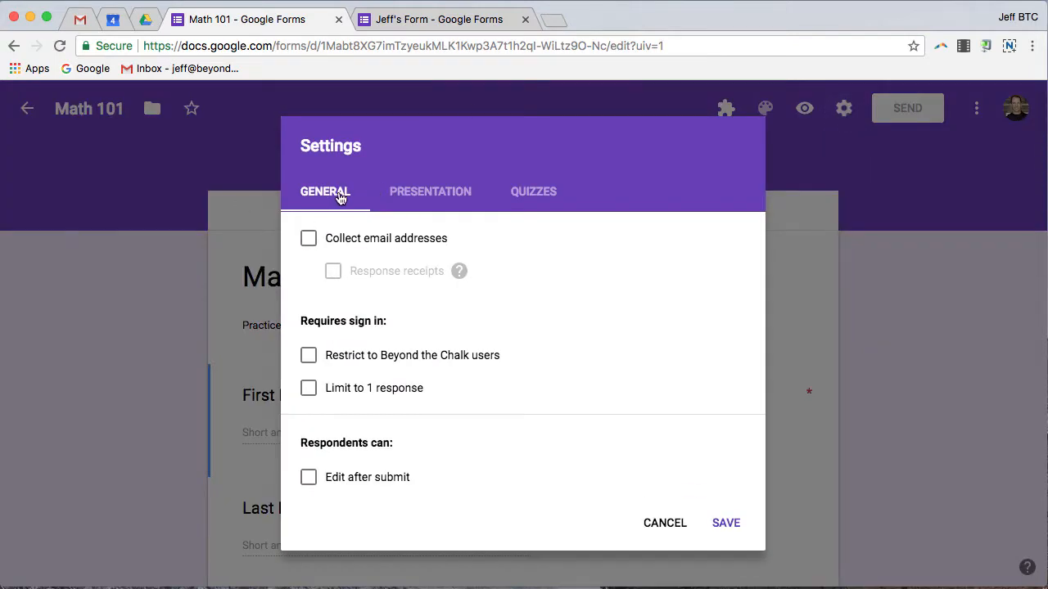
click(310, 241)
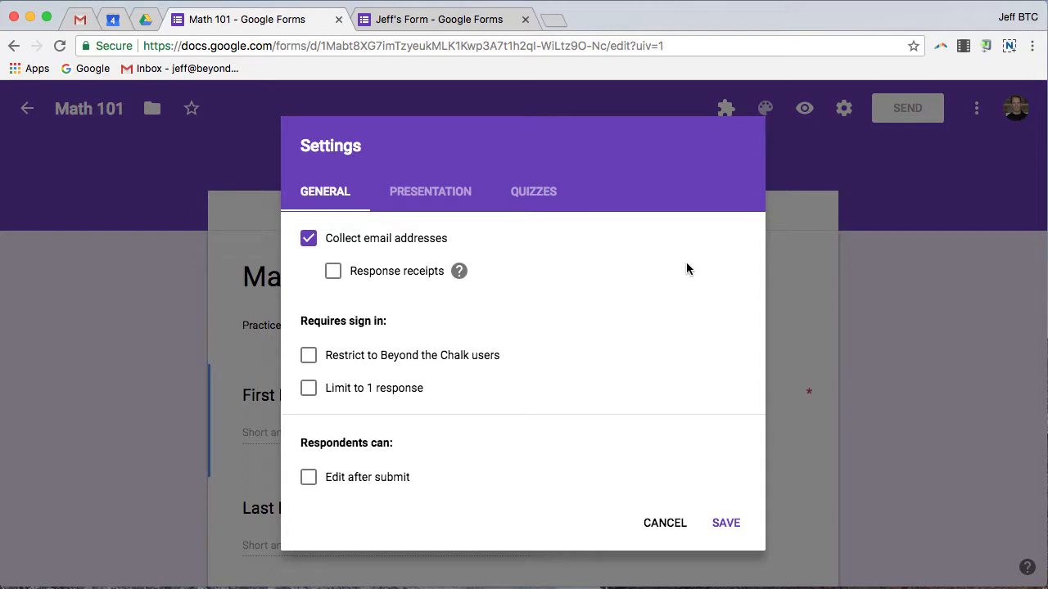
click(309, 389)
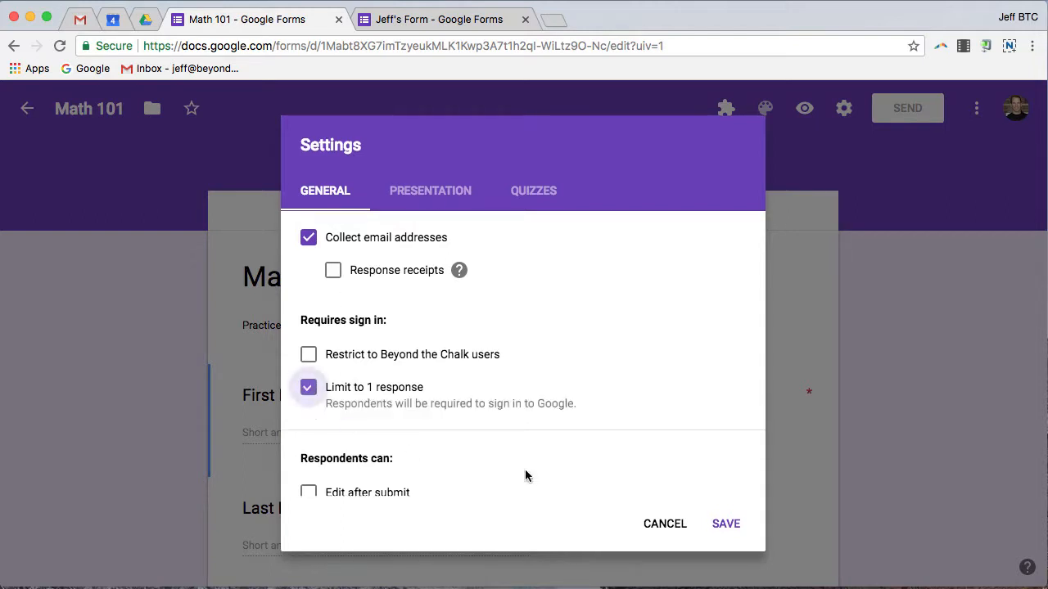
scroll(502, 464, down, 2)
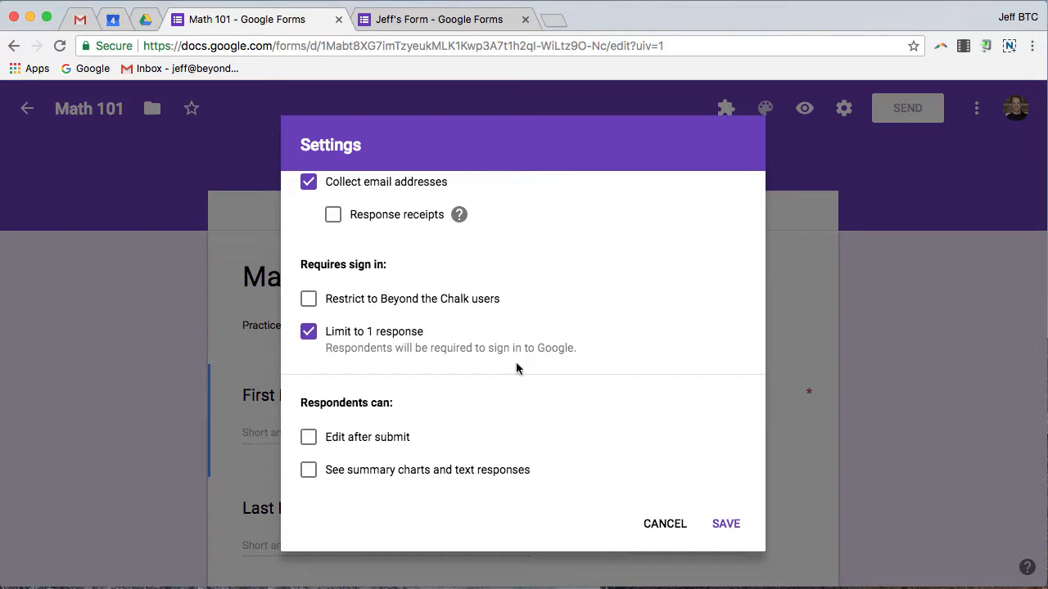
scroll(530, 363, up, 2)
Step: In presentation settings, show a progress bar and shuffle question order
click(464, 208)
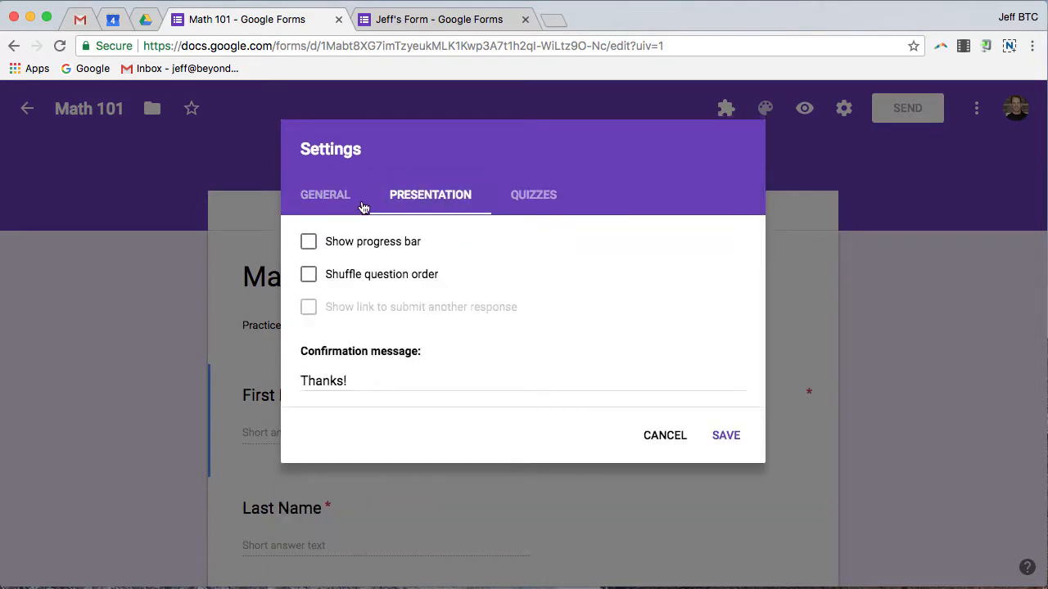
click(308, 244)
click(309, 277)
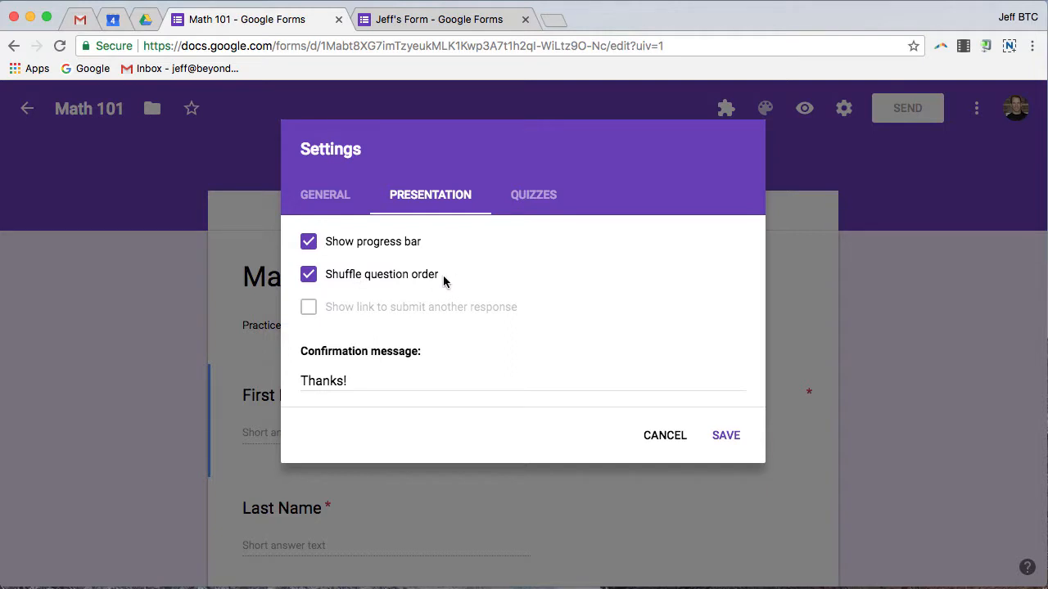
click(530, 199)
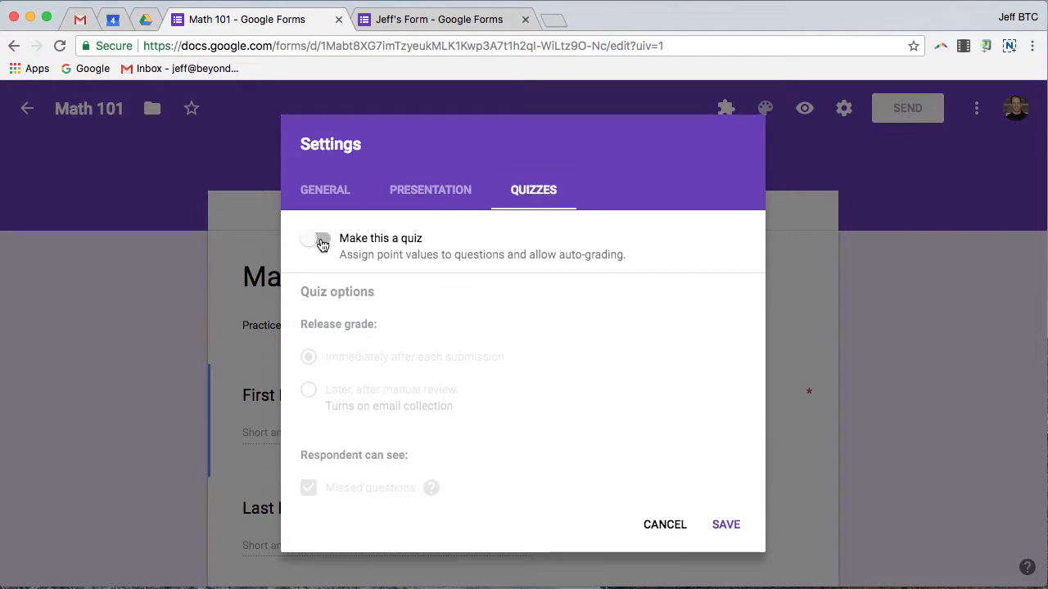
Step: Make the form a quiz, hiding missed questions and correct answers but keeping point values visible
click(319, 240)
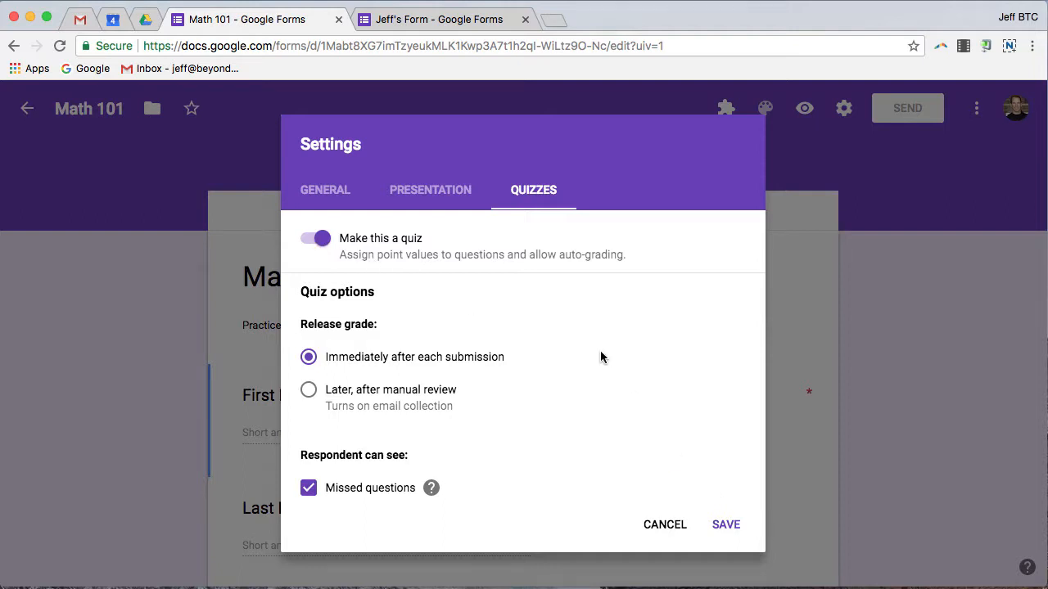
scroll(594, 346, down, 1)
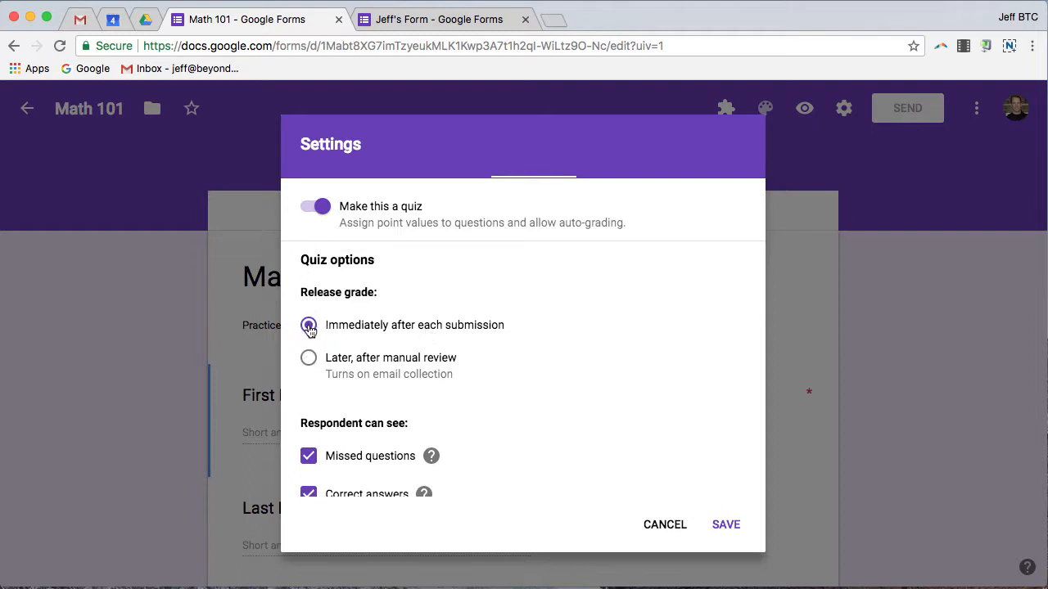
scroll(307, 329, down, 2)
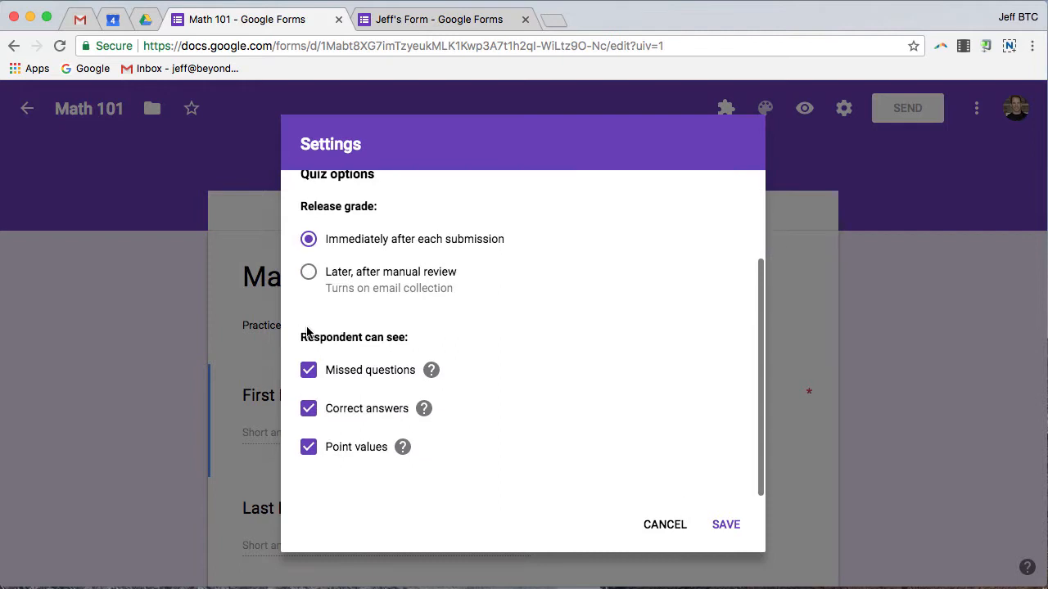
click(308, 373)
click(308, 411)
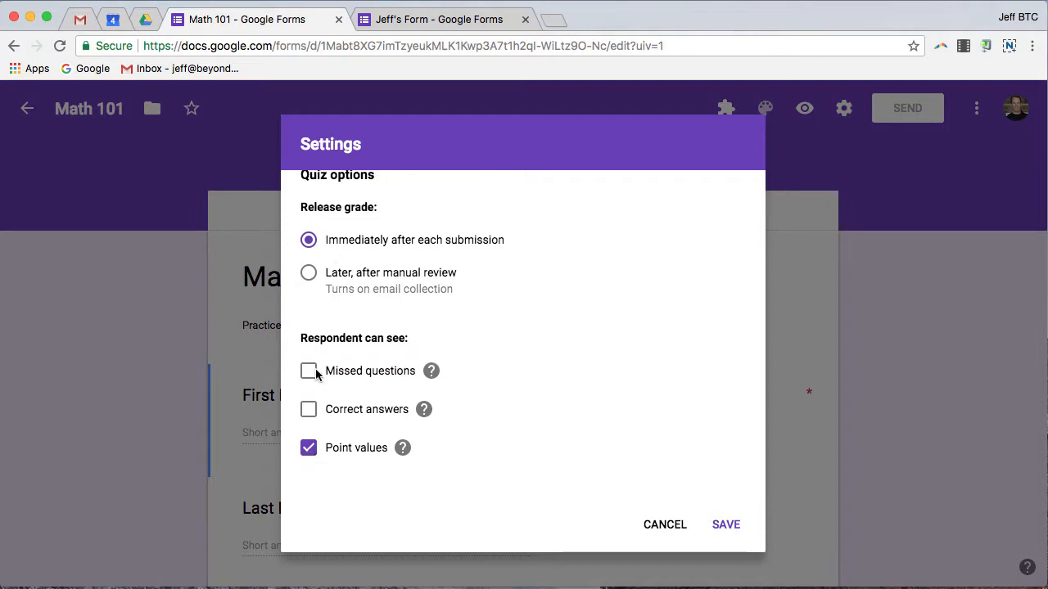
scroll(679, 358, up, 2)
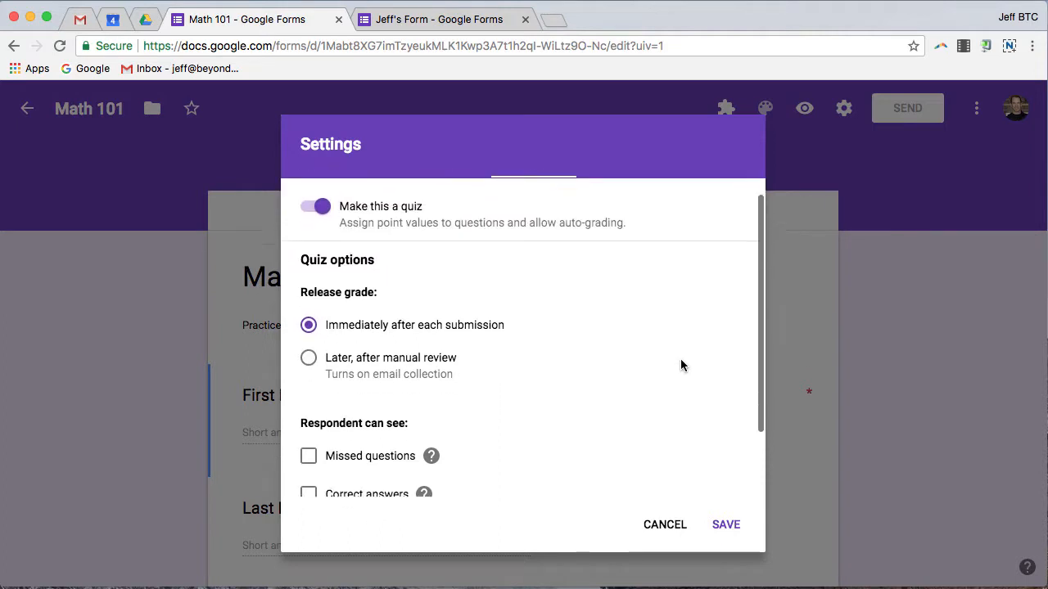
scroll(680, 358, down, 2)
Step: Save the settings and scroll down to the 'What is 1 + 1?' question
click(726, 528)
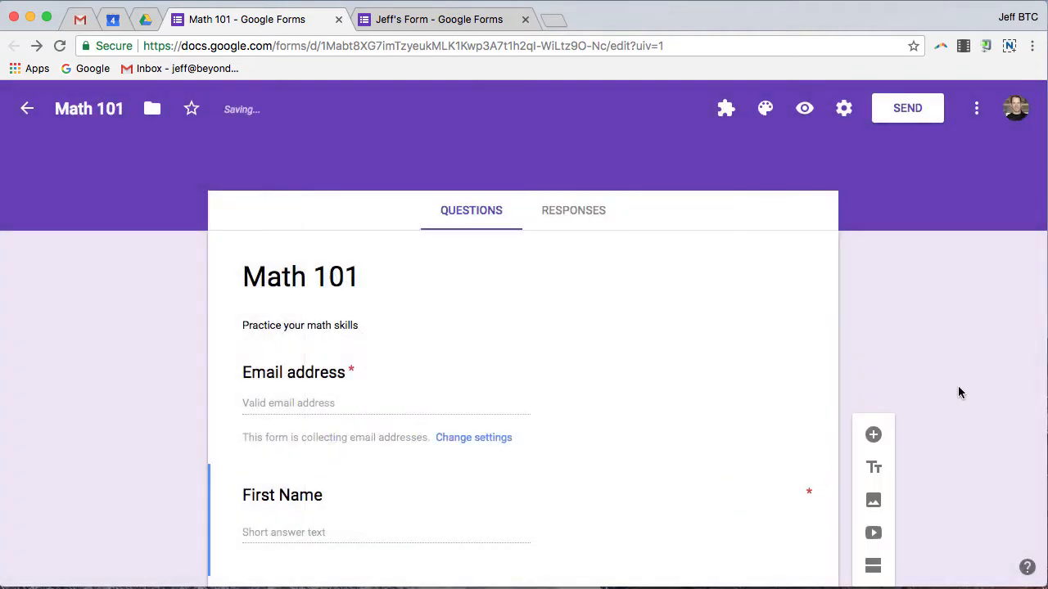
scroll(641, 327, down, 10)
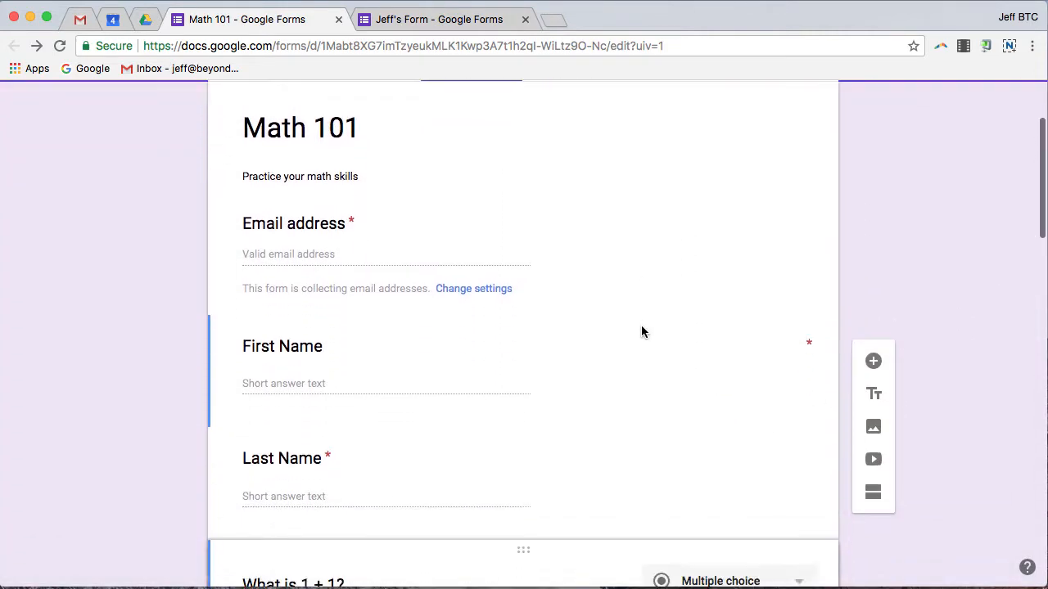
scroll(642, 326, down, 2)
scroll(642, 325, up, 6)
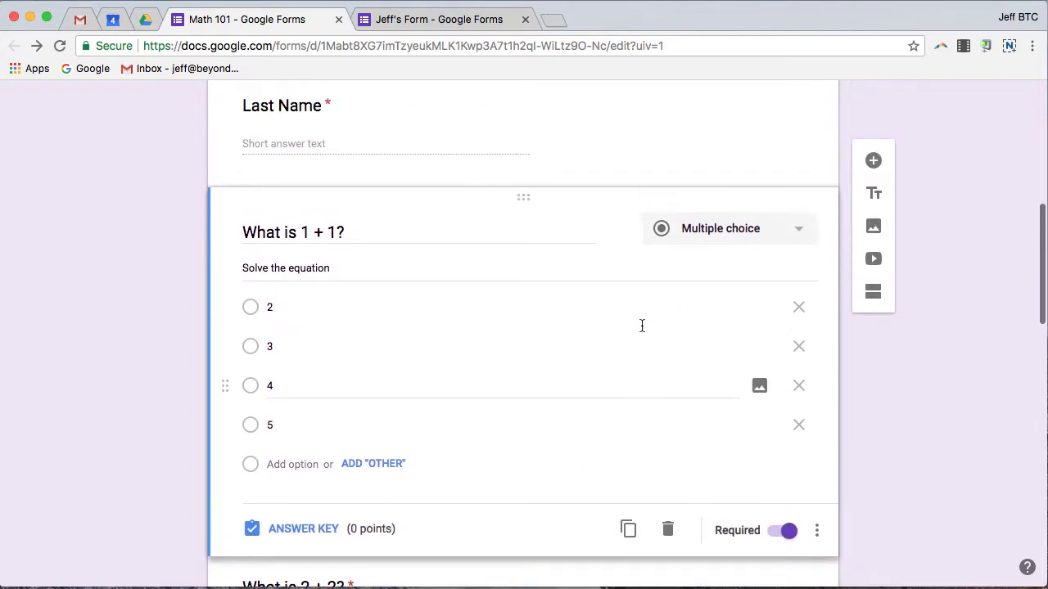
scroll(642, 326, down, 6)
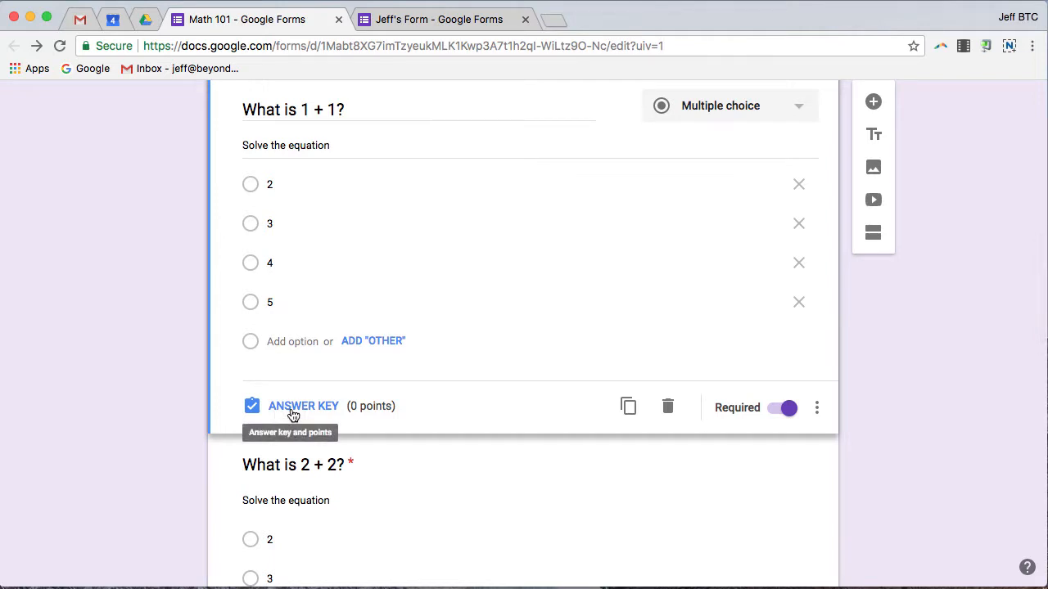
scroll(456, 333, up, 3)
scroll(456, 333, down, 2)
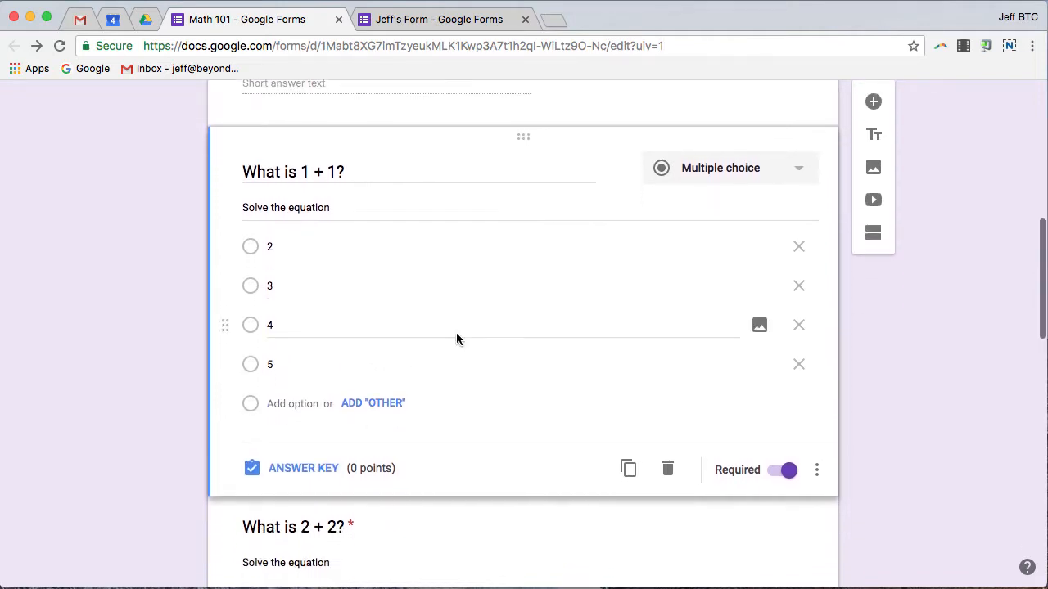
scroll(456, 337, down, 1)
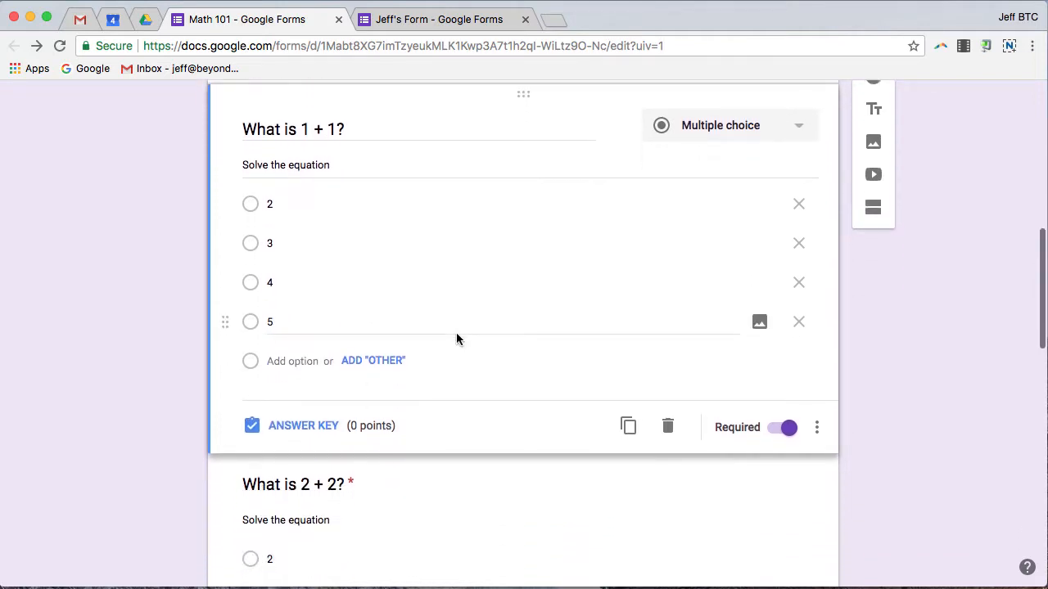
Step: Mark 2 as the only correct answer for 'What is 1 + 1?', discarding the feedback dialog
click(307, 429)
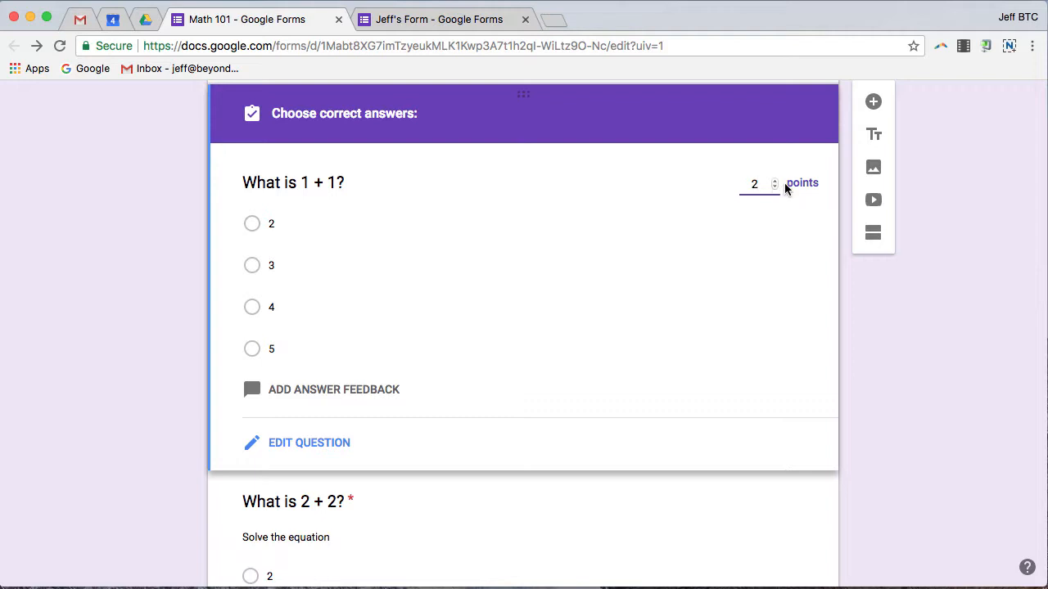
click(252, 224)
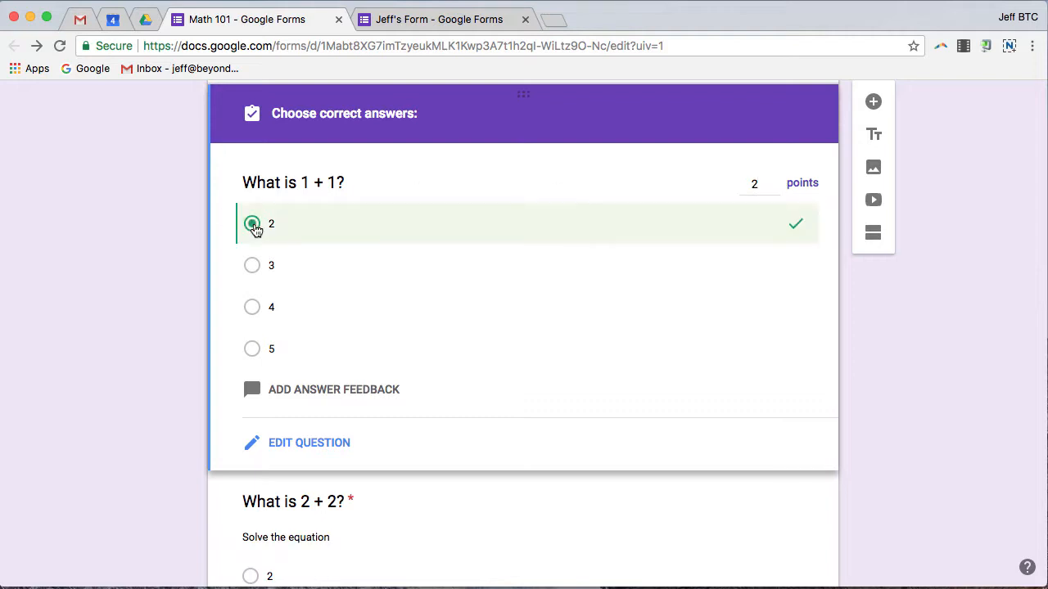
click(252, 266)
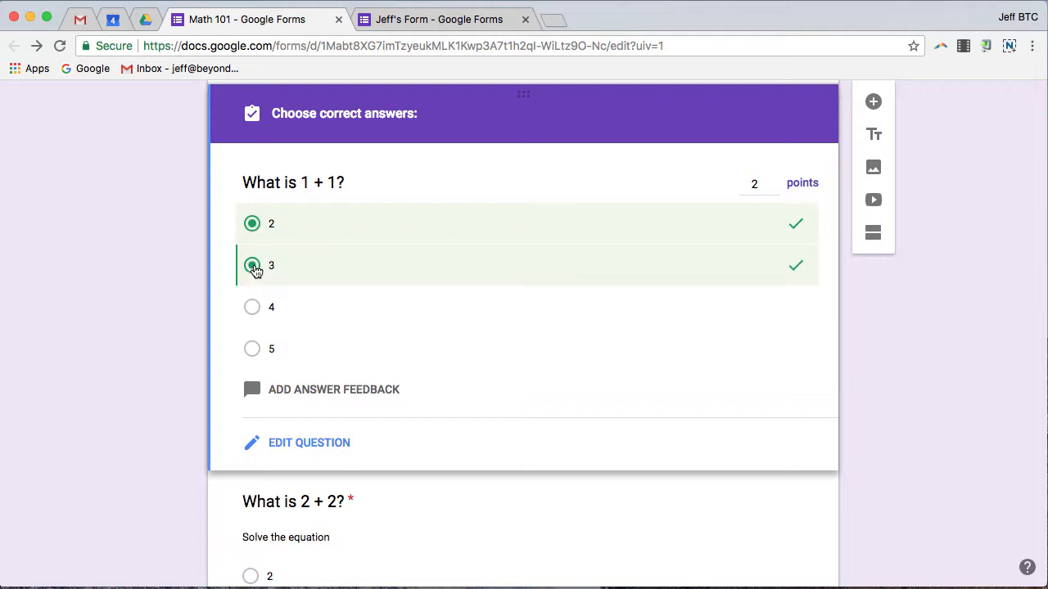
click(252, 266)
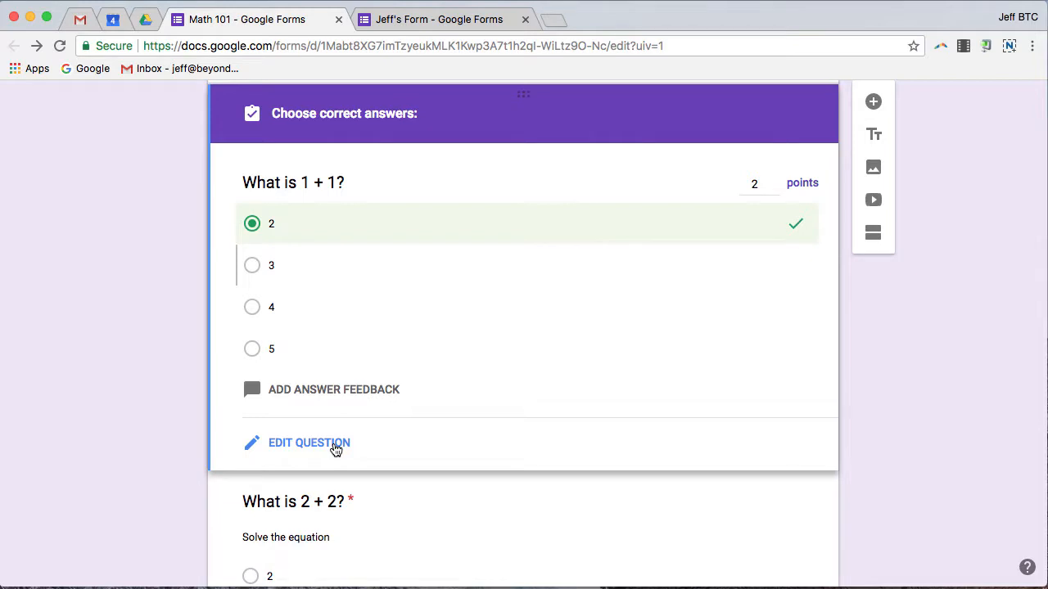
click(309, 391)
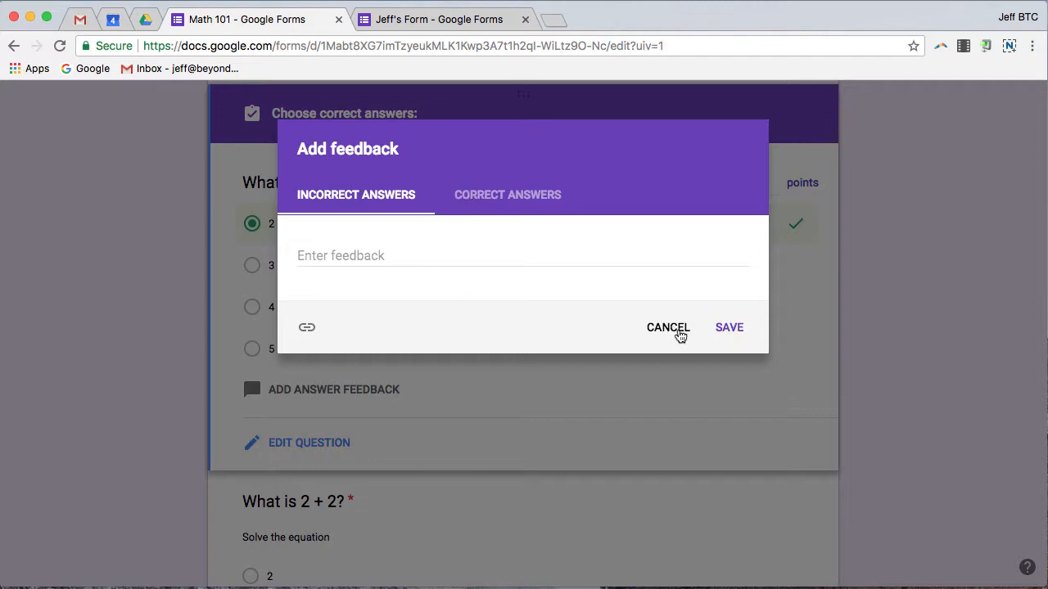
click(679, 334)
scroll(463, 370, down, 6)
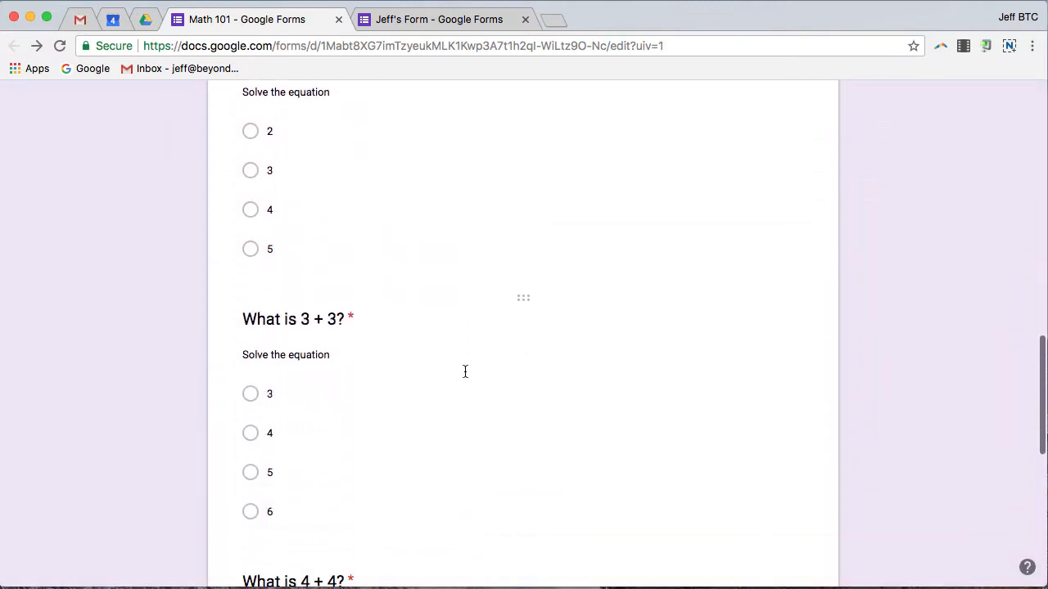
scroll(432, 269, up, 2)
Step: Set answer key 4 for 2 + 2 worth 2 points, and 6 for 3 + 3
click(431, 264)
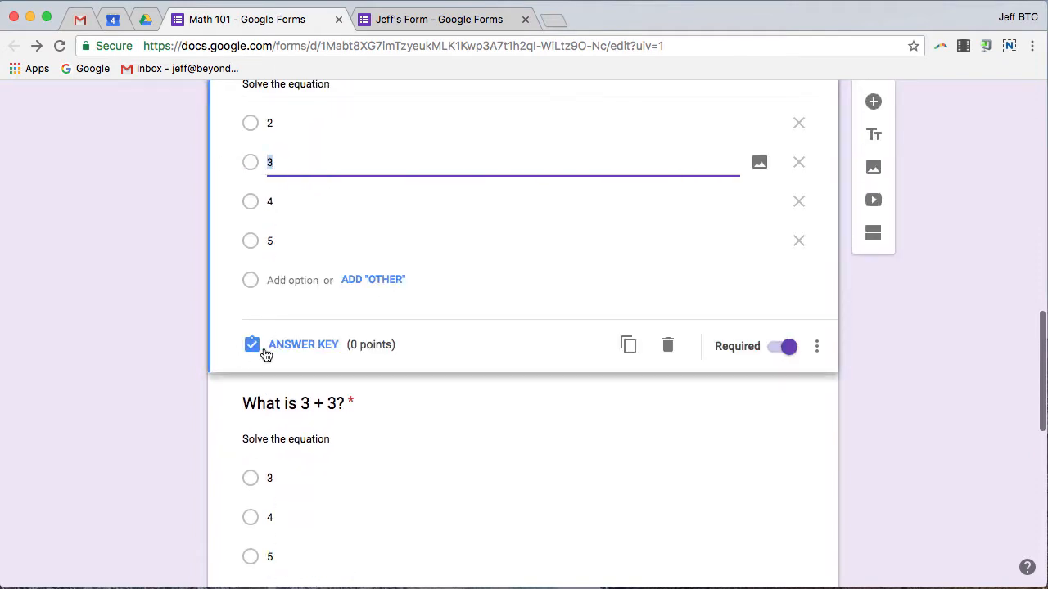
click(303, 347)
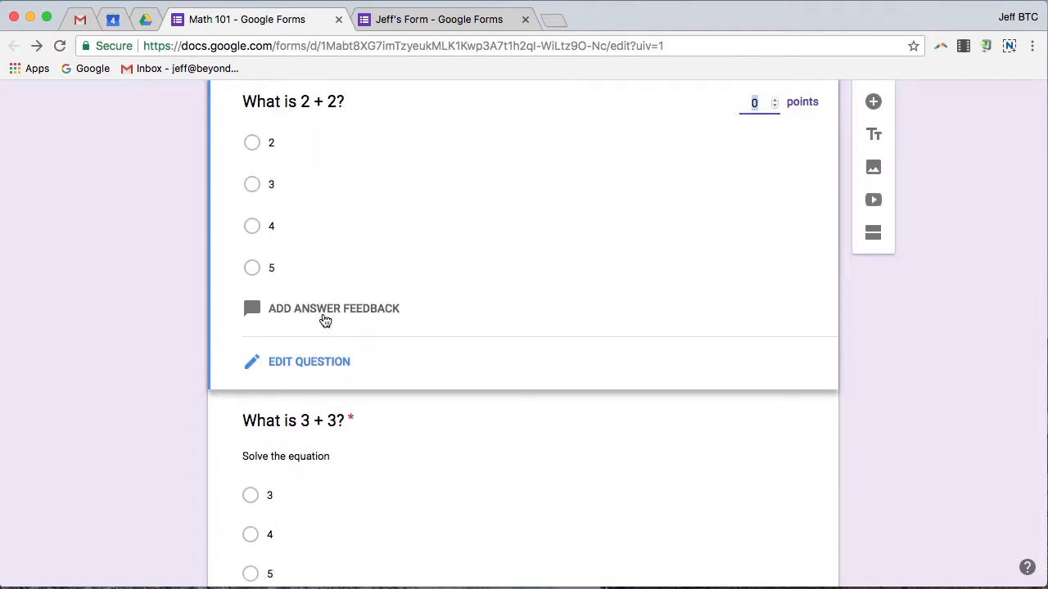
click(251, 231)
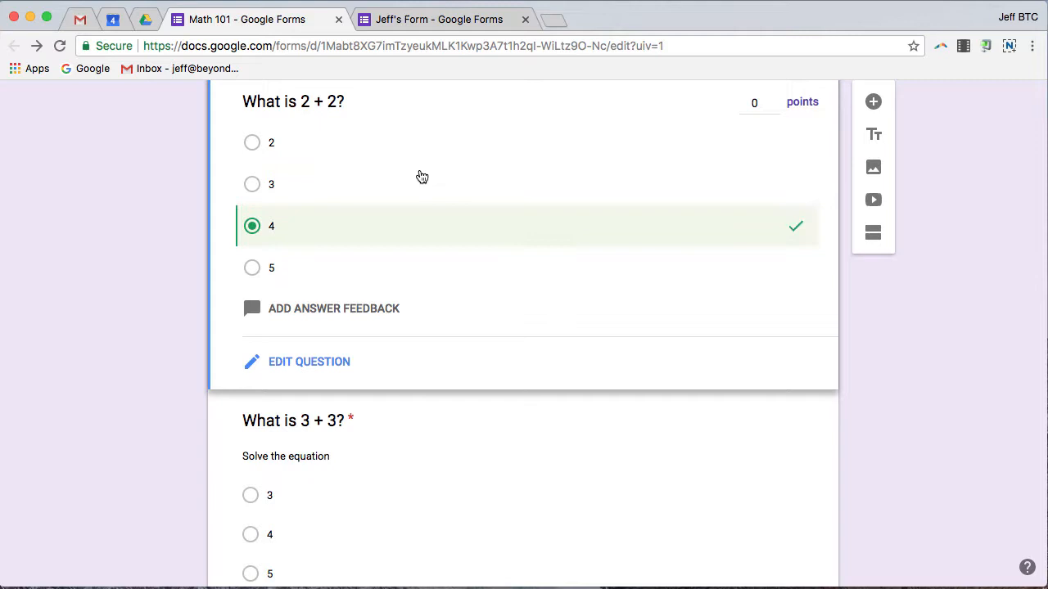
double_click(774, 100)
scroll(330, 376, down, 5)
click(498, 390)
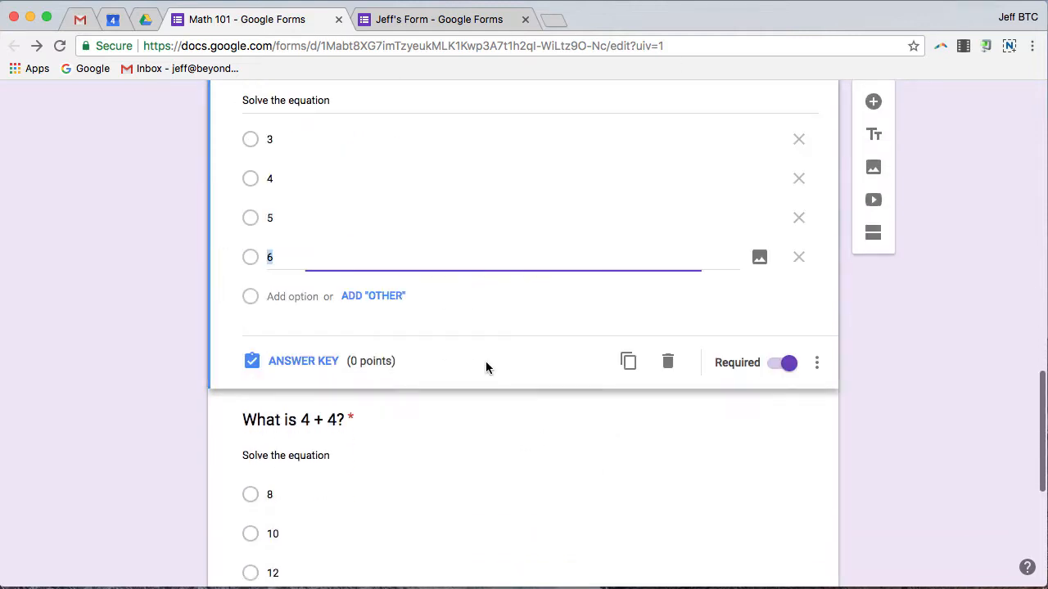
click(298, 359)
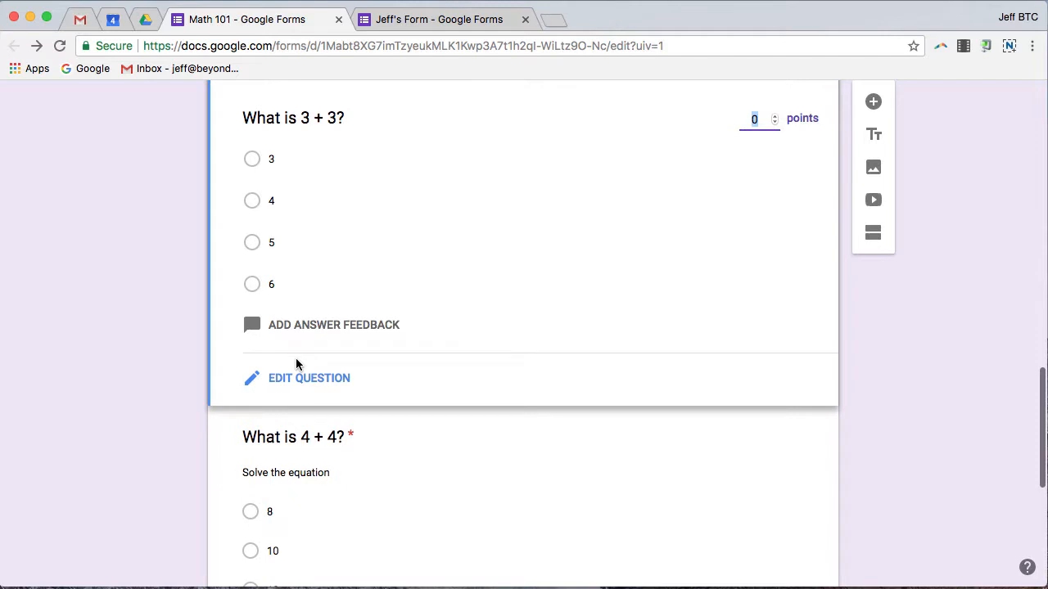
click(252, 284)
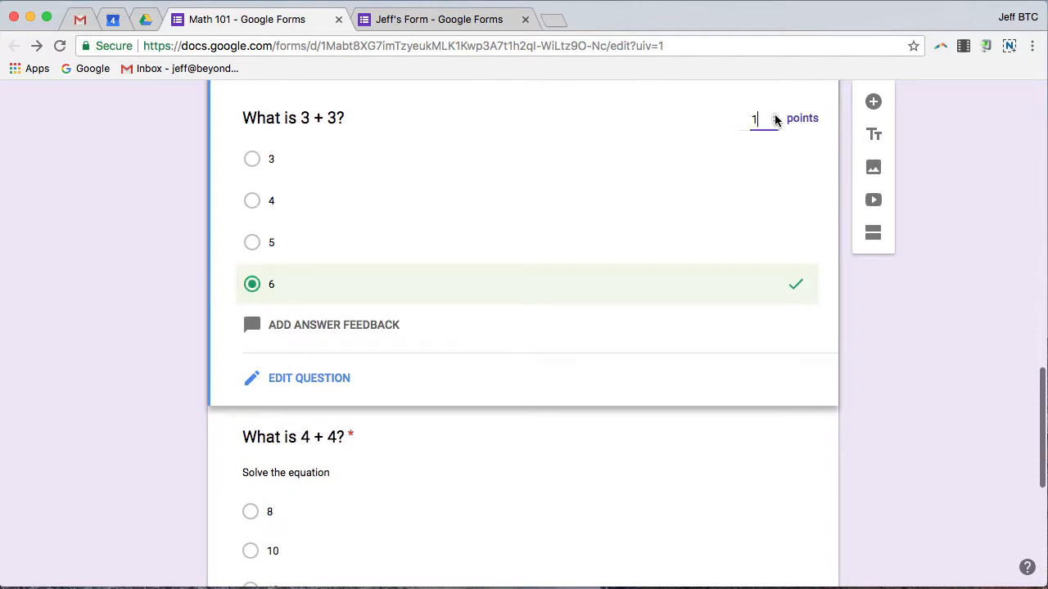
scroll(510, 292, down, 3)
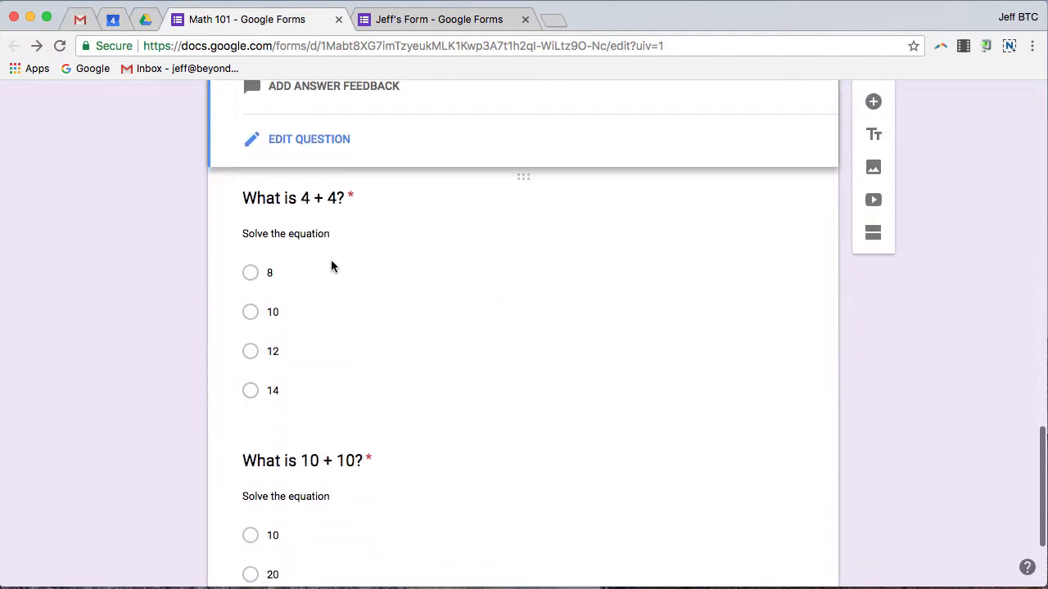
Step: Set answer key 8 for 4 + 4 worth 2 points, and 20 for 10 + 10
click(336, 305)
click(299, 378)
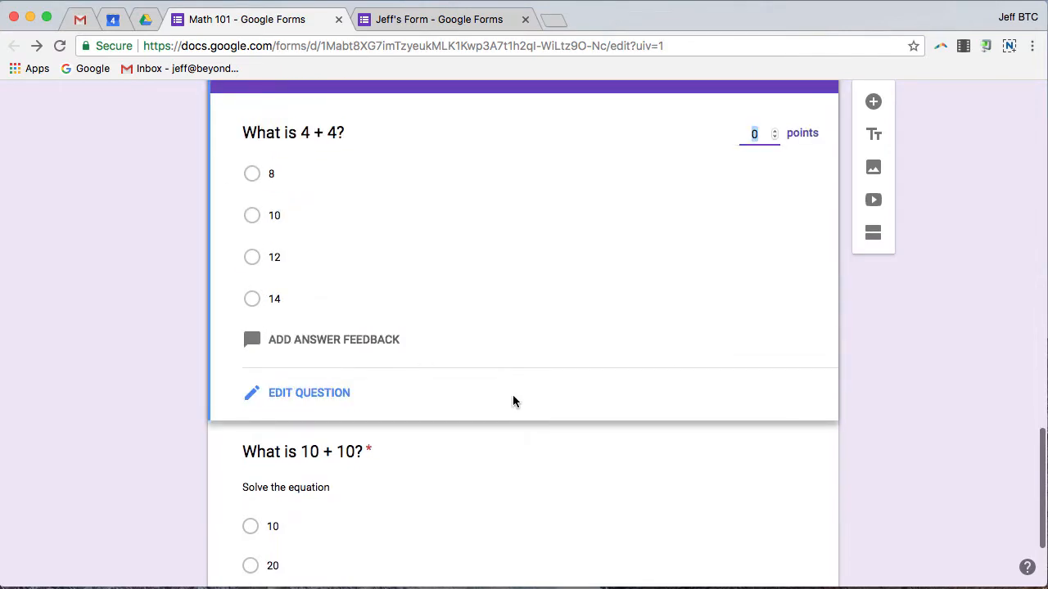
click(252, 172)
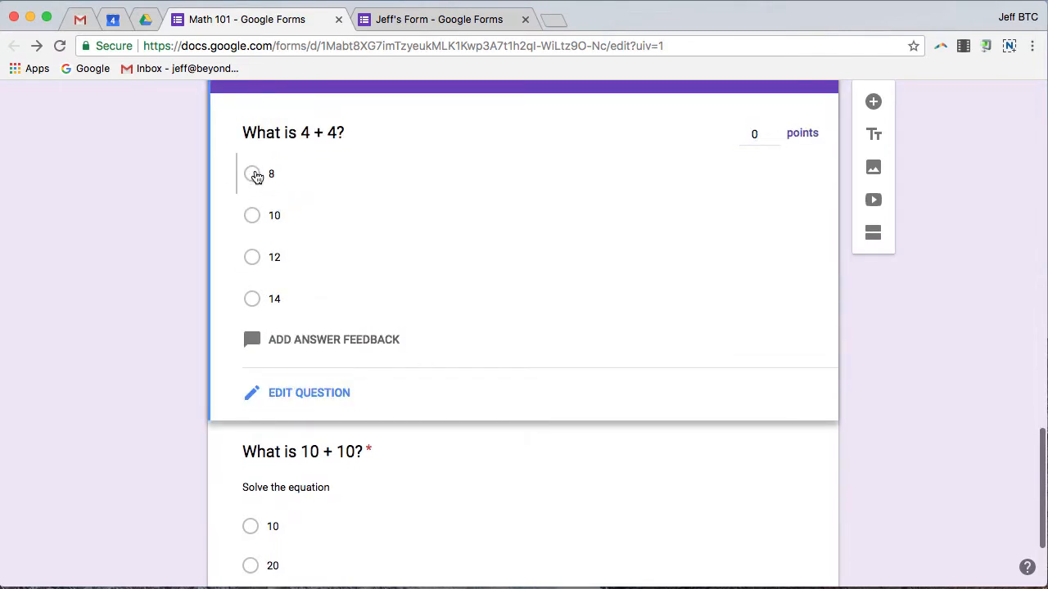
double_click(776, 131)
scroll(507, 245, down, 2)
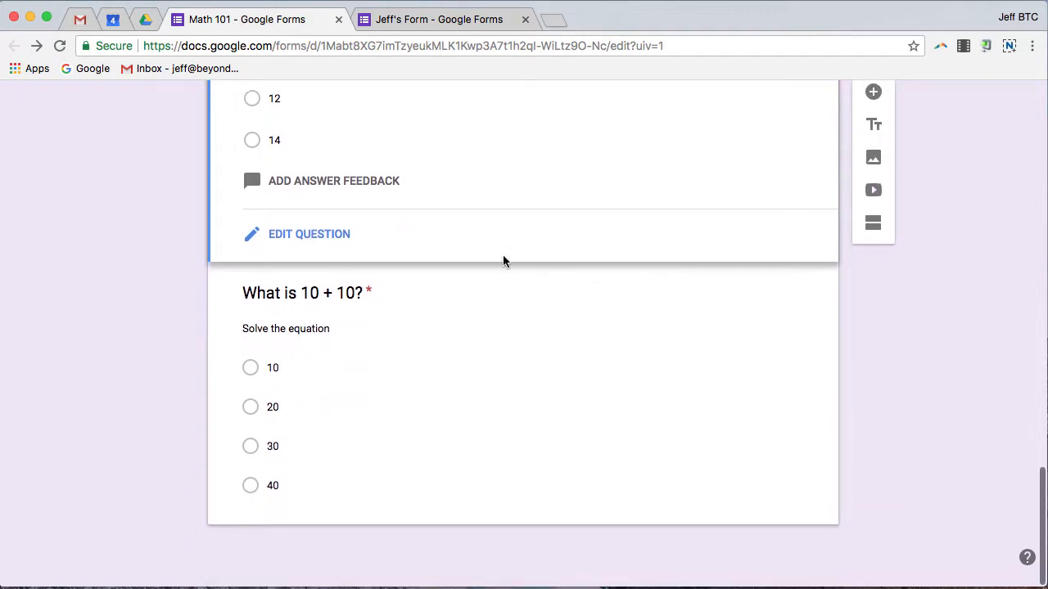
click(503, 271)
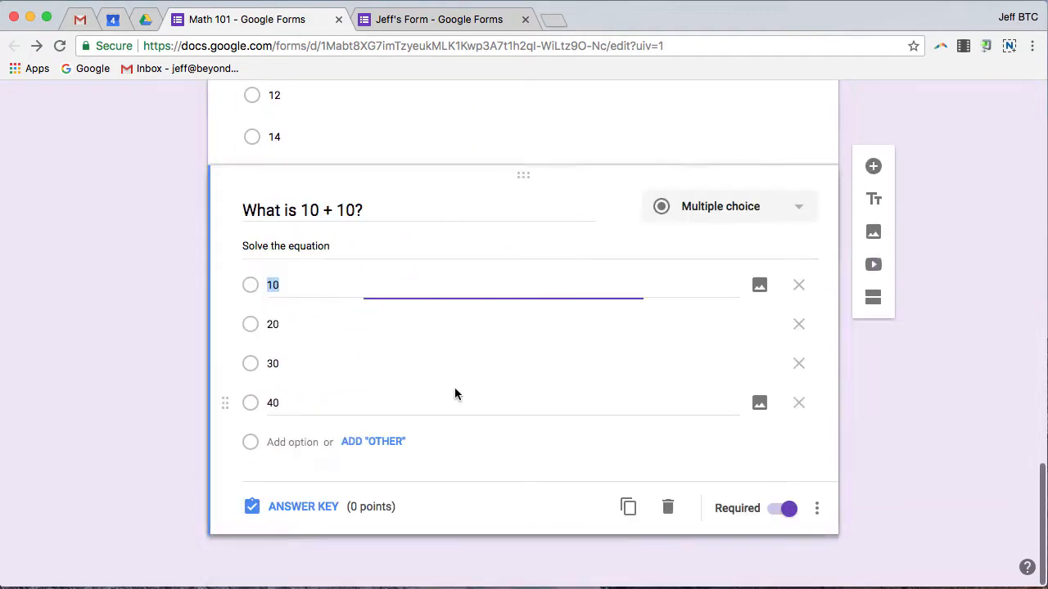
click(250, 327)
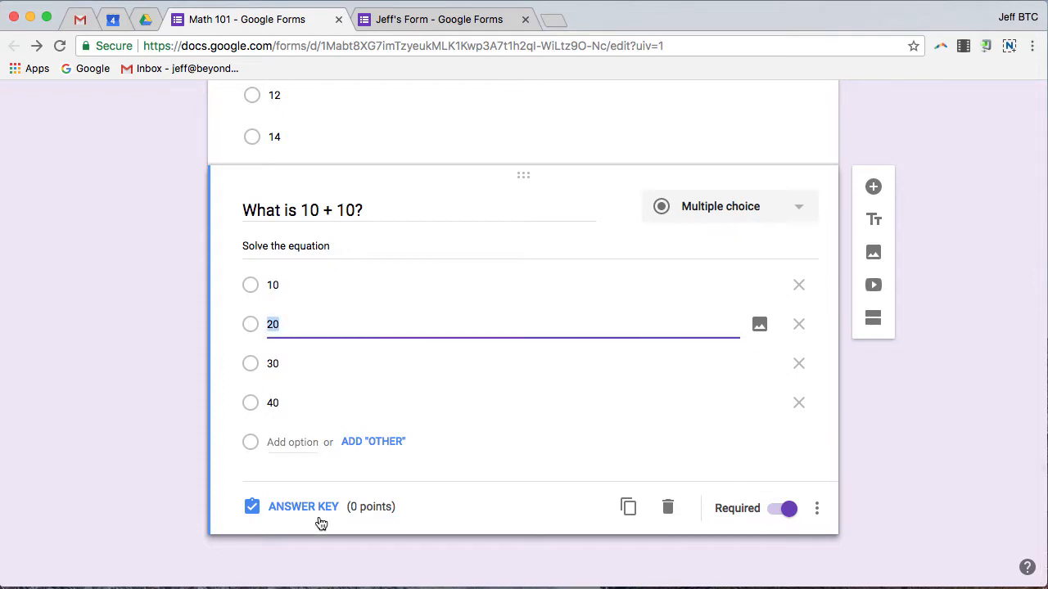
click(320, 524)
click(253, 346)
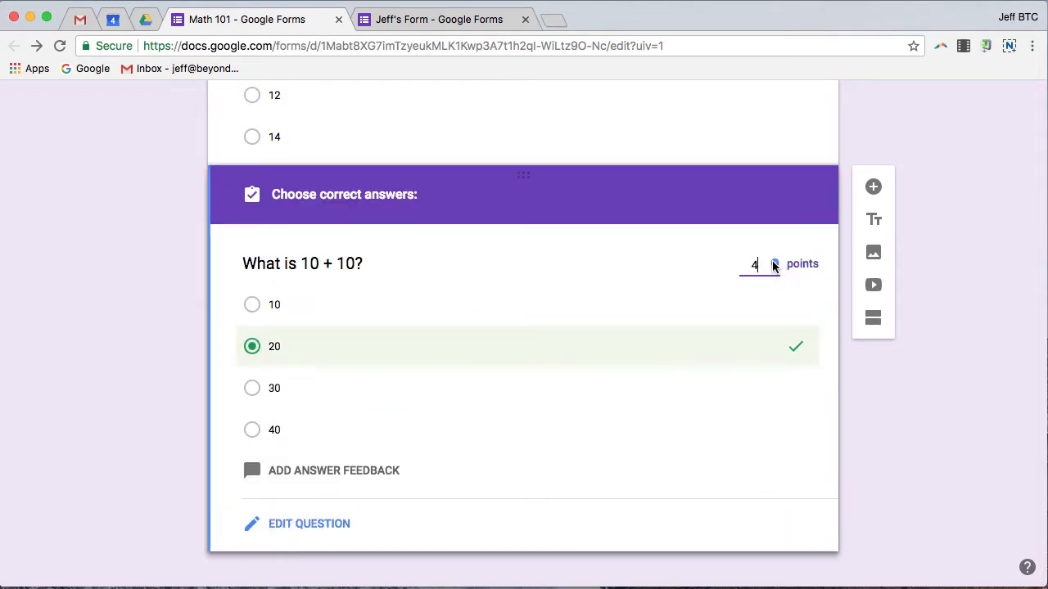
scroll(658, 402, up, 15)
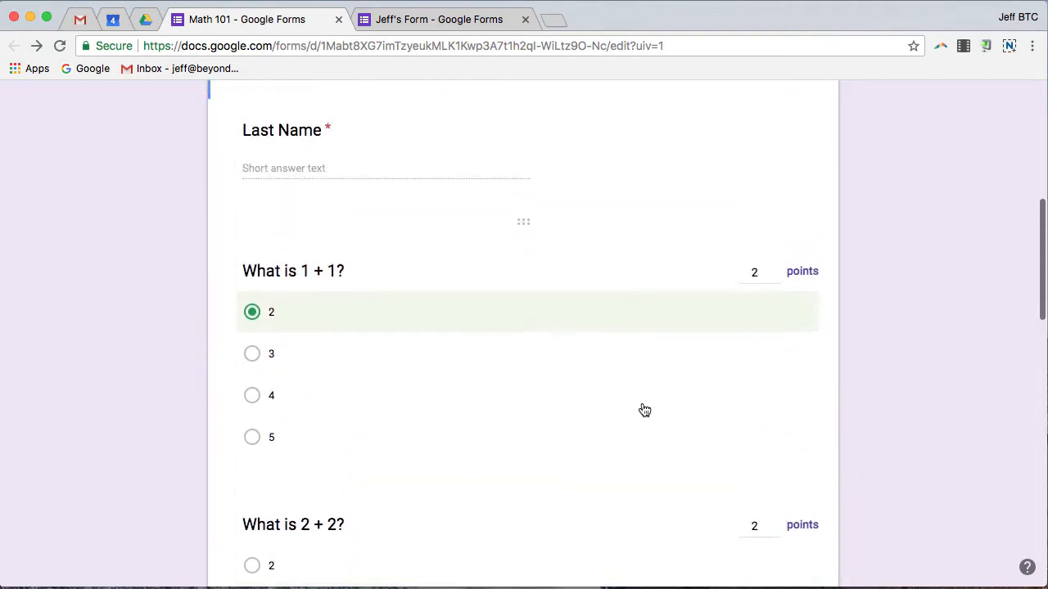
Step: Open a live preview of the Math 101 quiz
scroll(644, 409, up, 10)
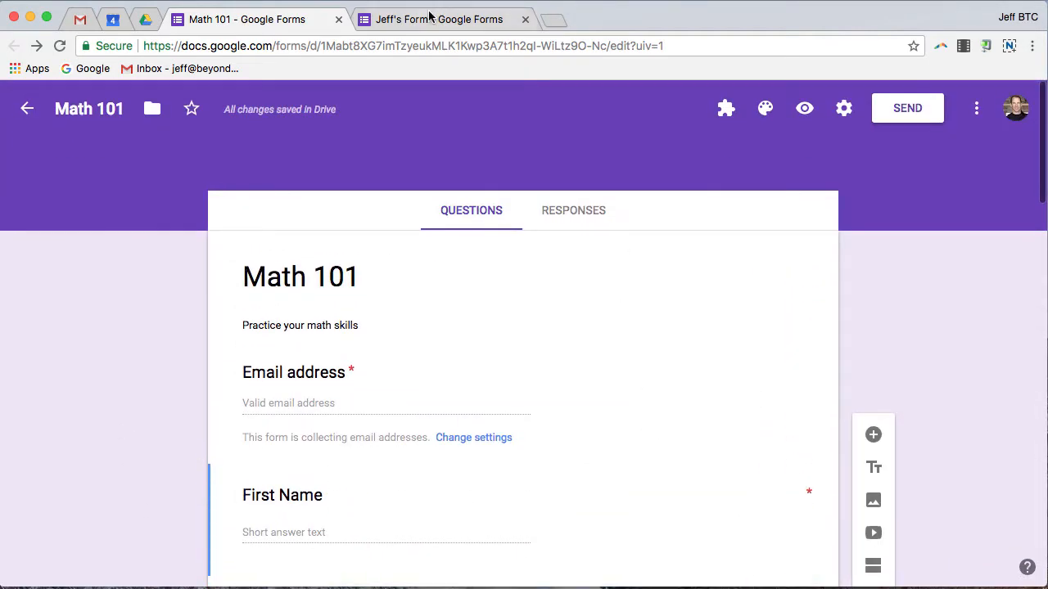
click(806, 112)
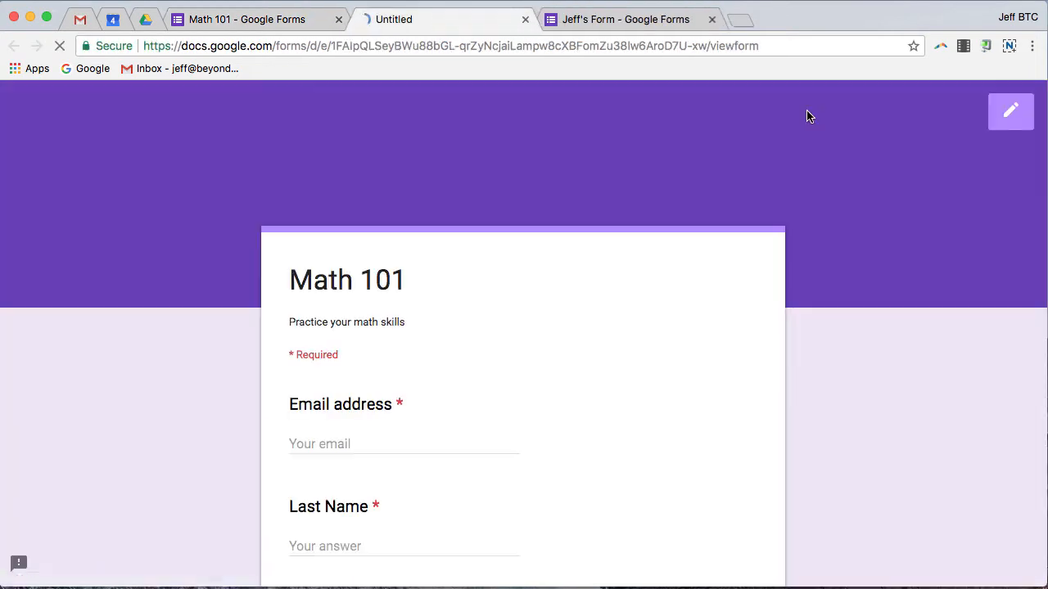
scroll(477, 439, down, 5)
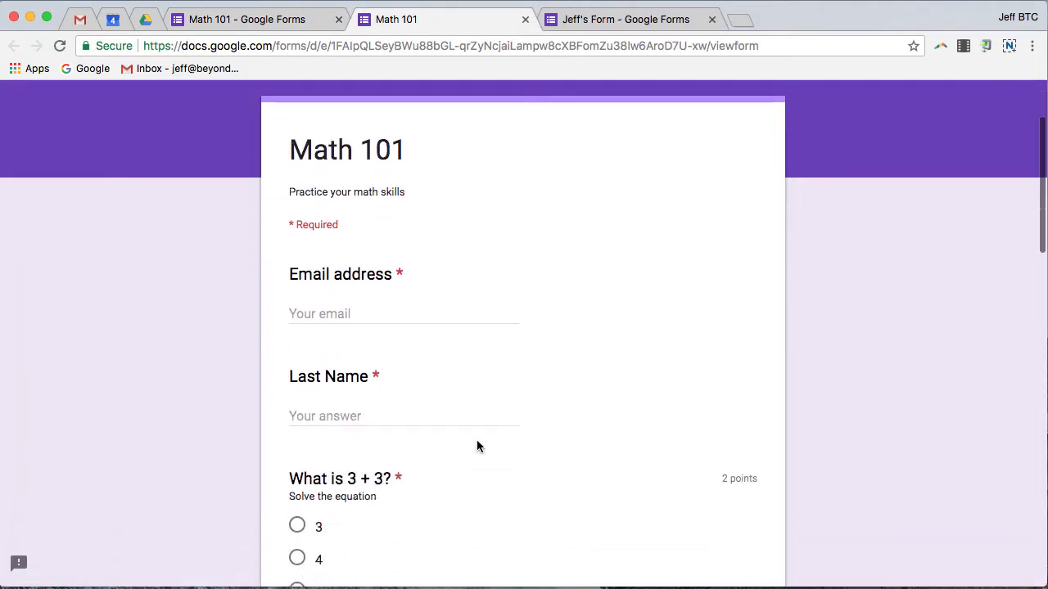
scroll(448, 284, up, 3)
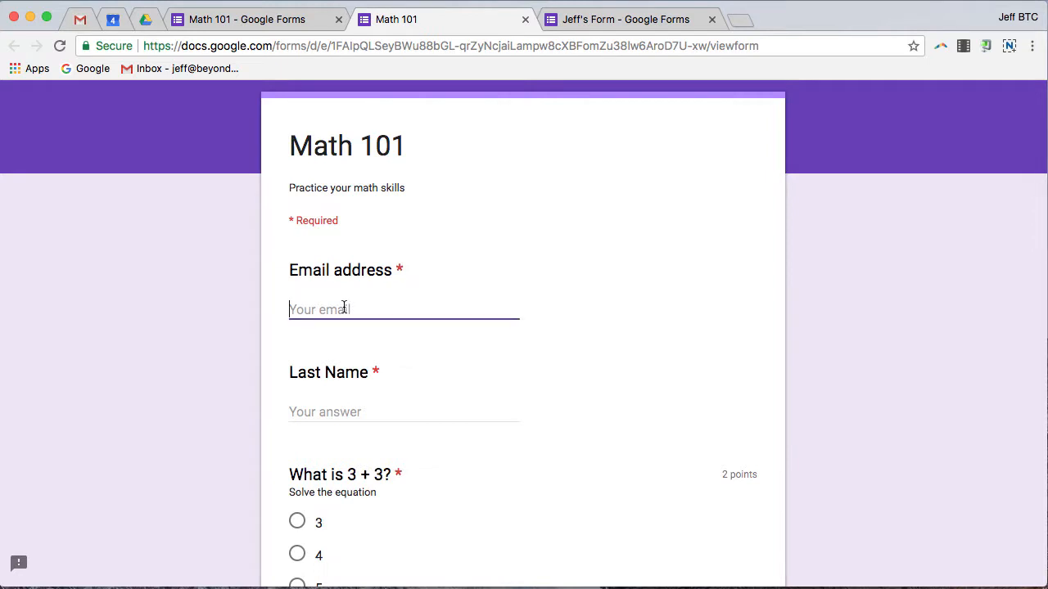
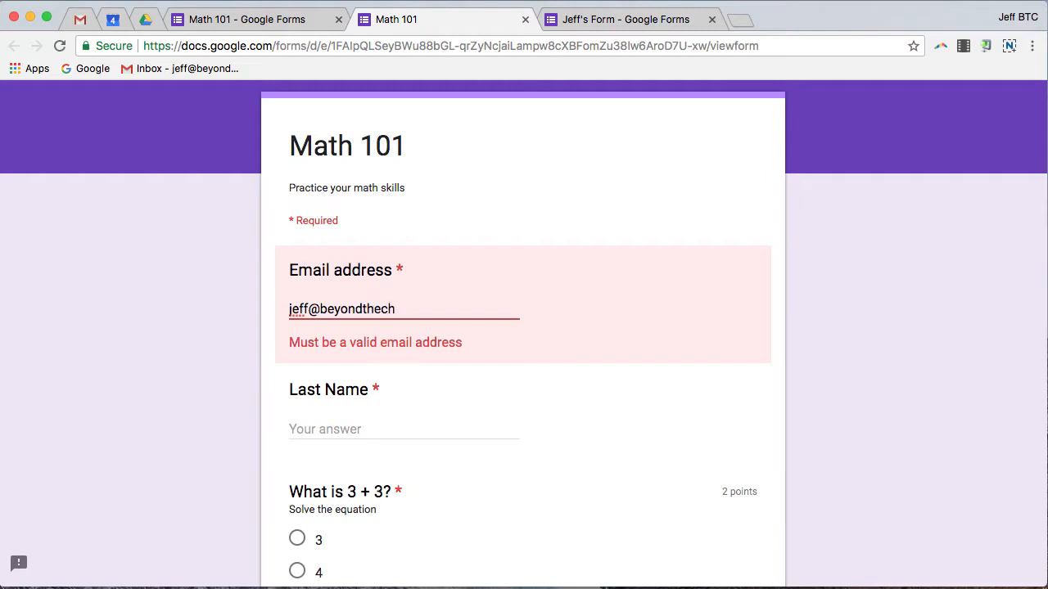
Step: Fill in the respondent's email address and last name
key(Tab)
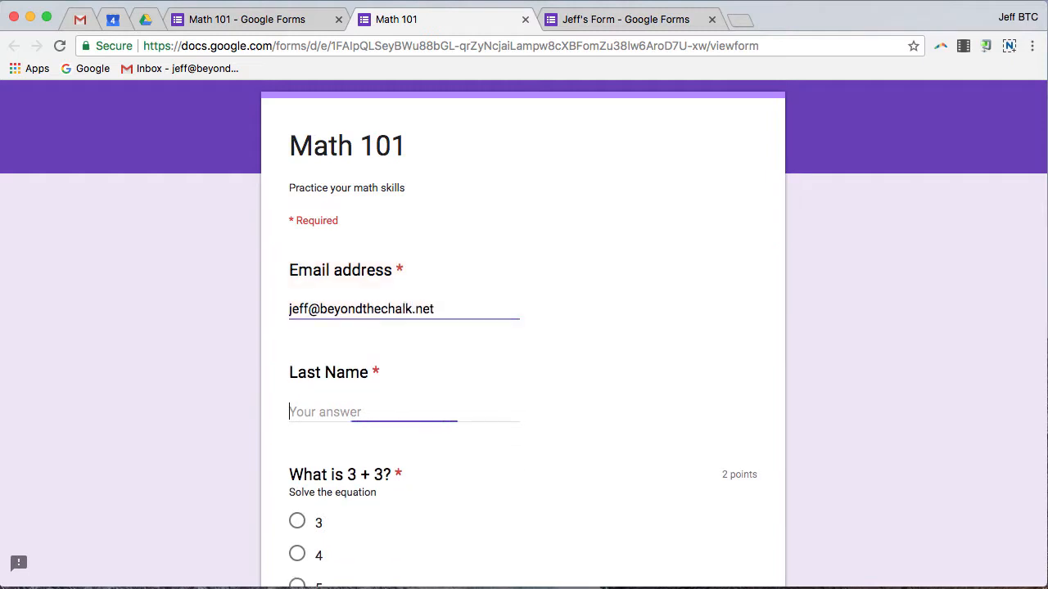
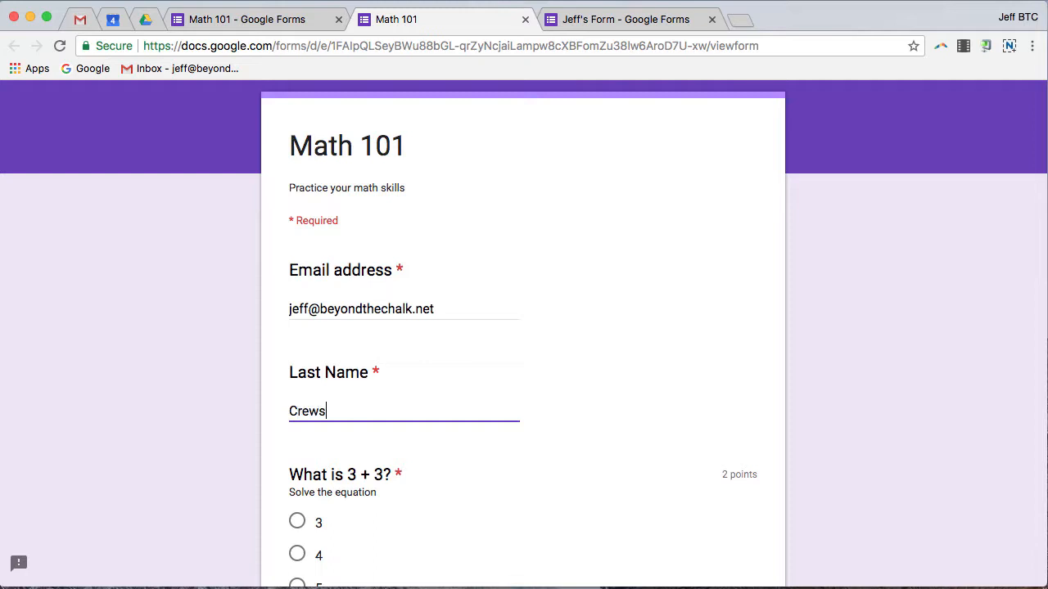
scroll(347, 306, down, 3)
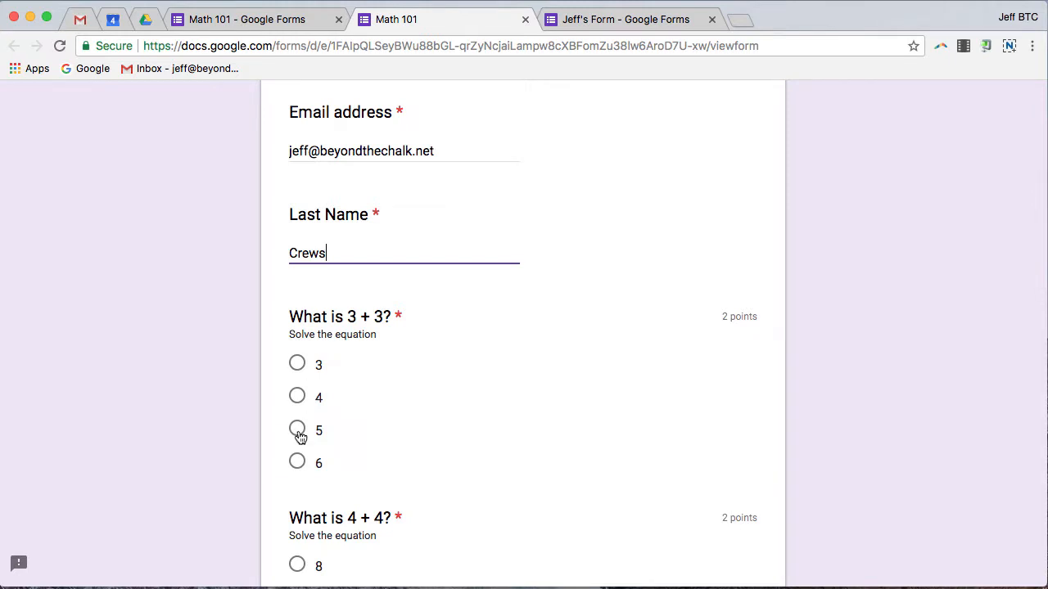
Step: Answer 6 for 3 + 3, 10 for 4 + 4, 20 for 10 + 10 and 4 for 2 + 2
click(297, 463)
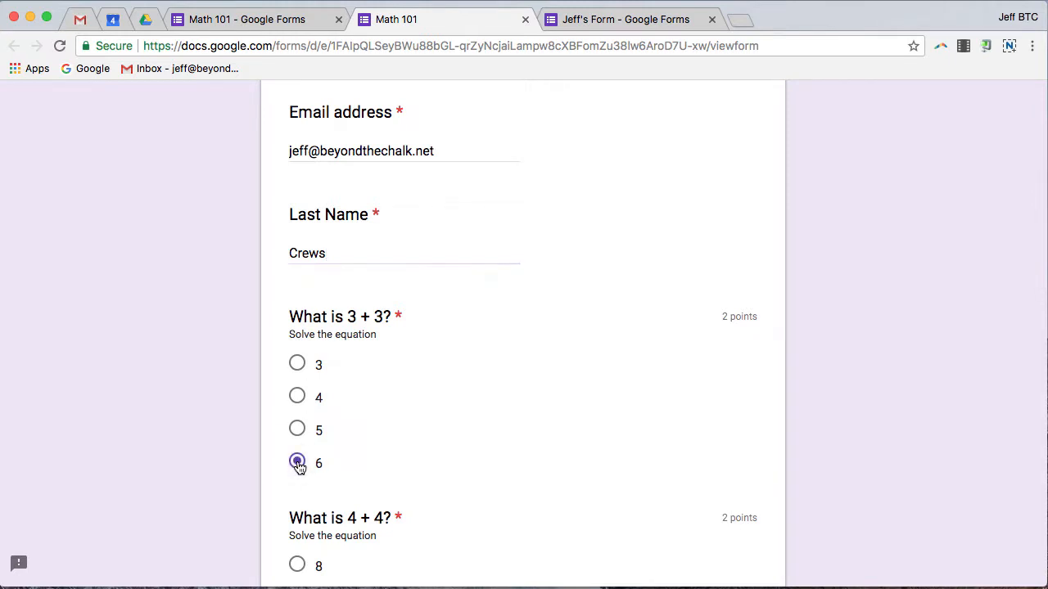
scroll(561, 252, up, 3)
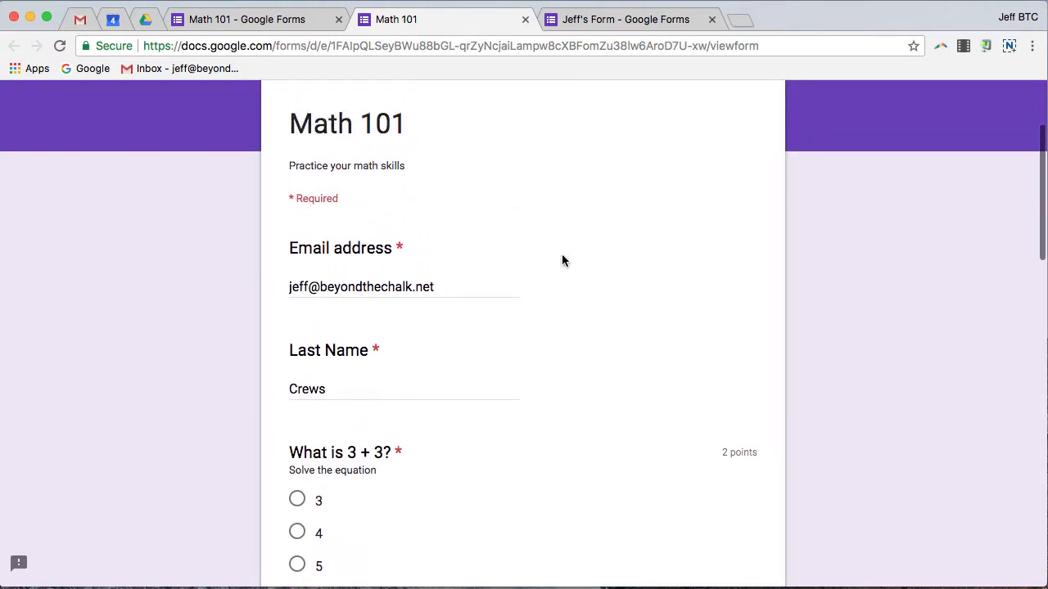
scroll(564, 255, down, 5)
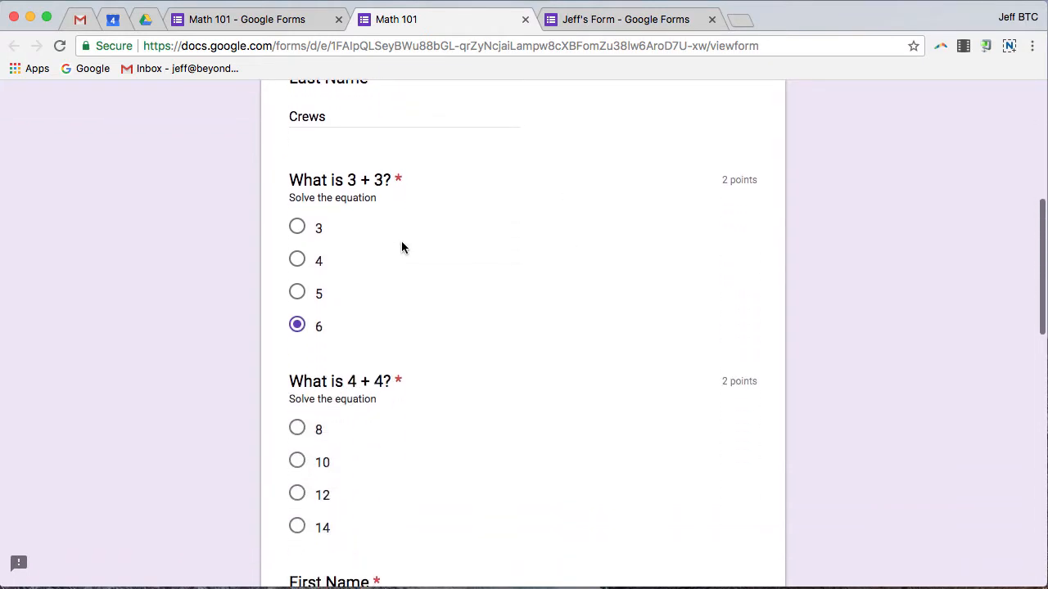
scroll(530, 250, down, 2)
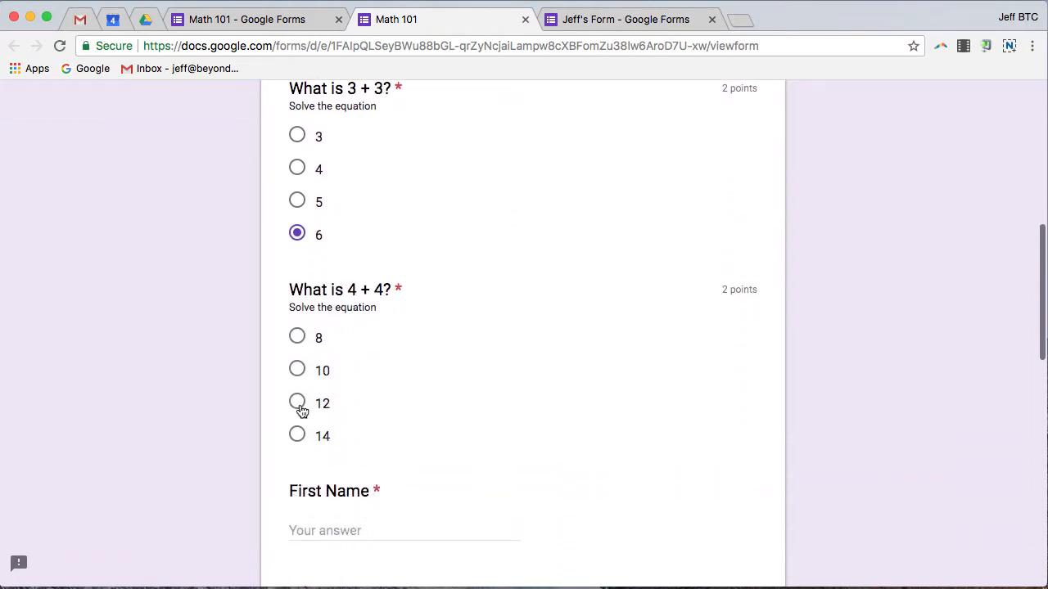
click(298, 372)
scroll(502, 331, down, 3)
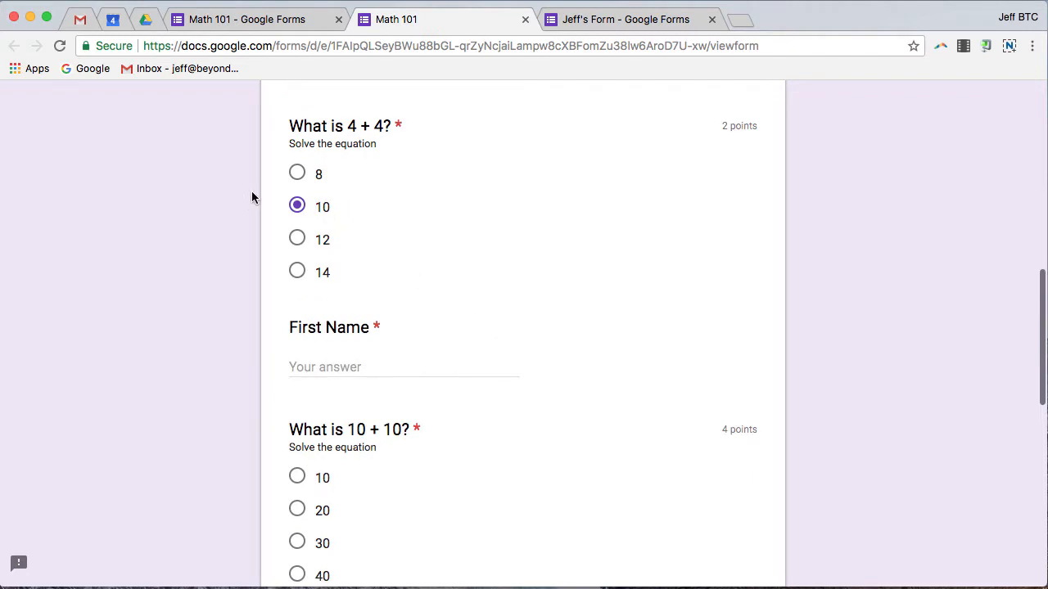
scroll(565, 368, down, 3)
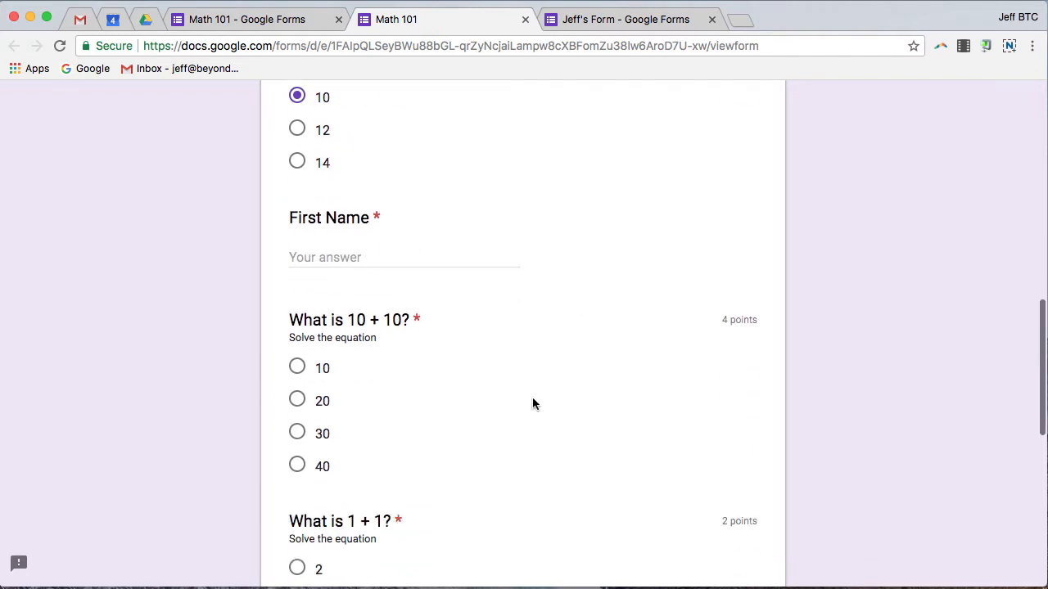
click(297, 401)
scroll(474, 414, down, 1)
scroll(474, 415, down, 2)
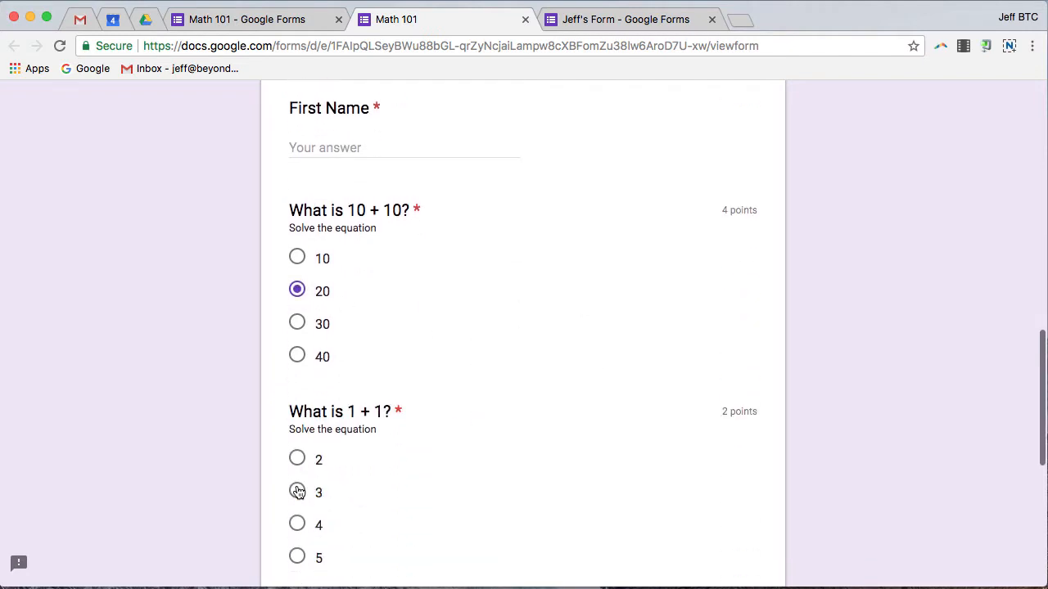
scroll(537, 402, down, 3)
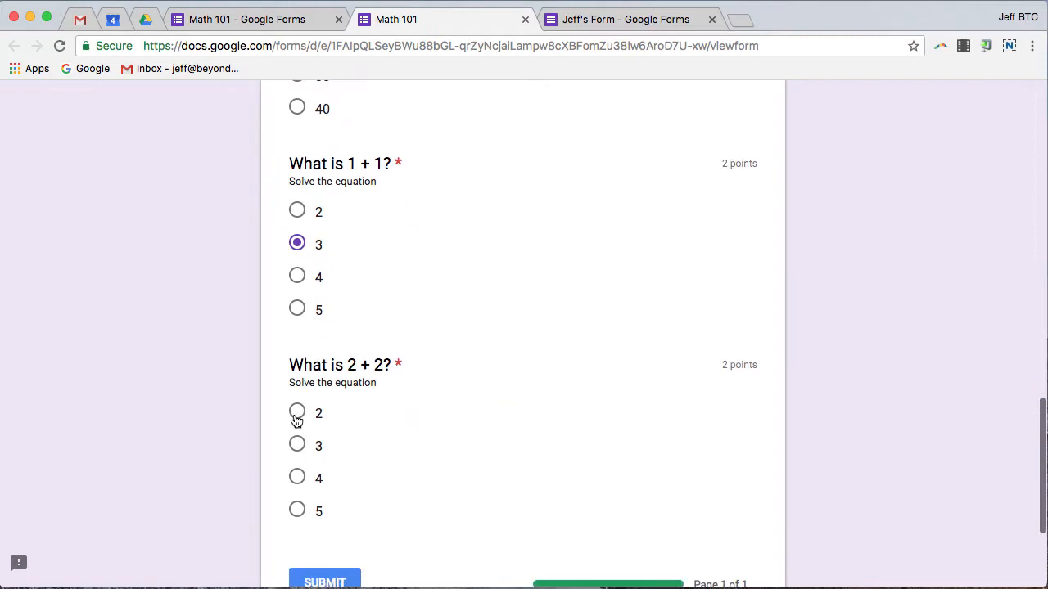
click(297, 477)
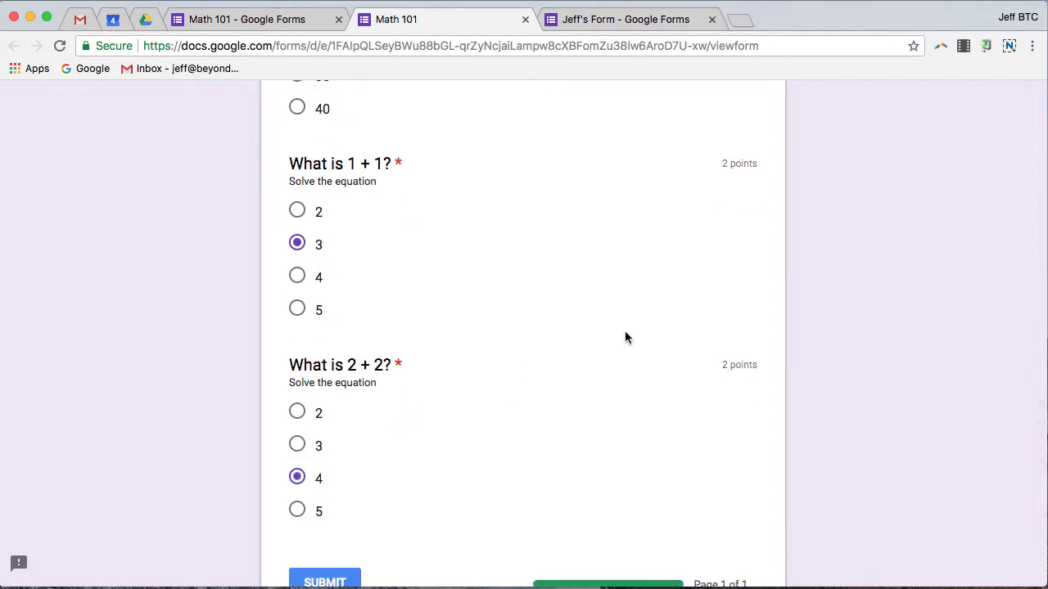
scroll(630, 331, down, 2)
Step: Attempt to submit, then fill in the flagged required first name
click(329, 402)
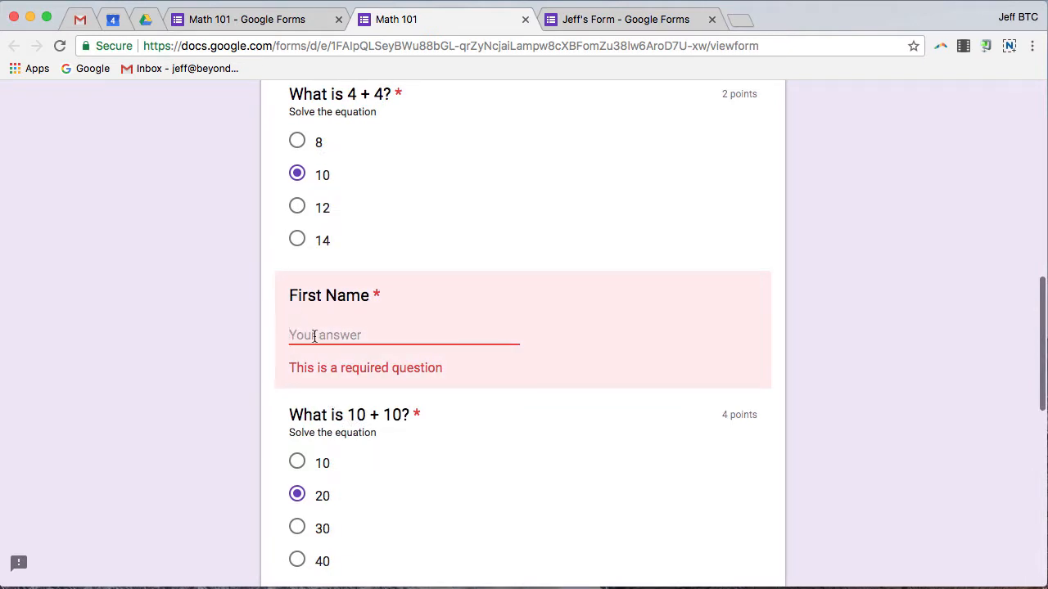
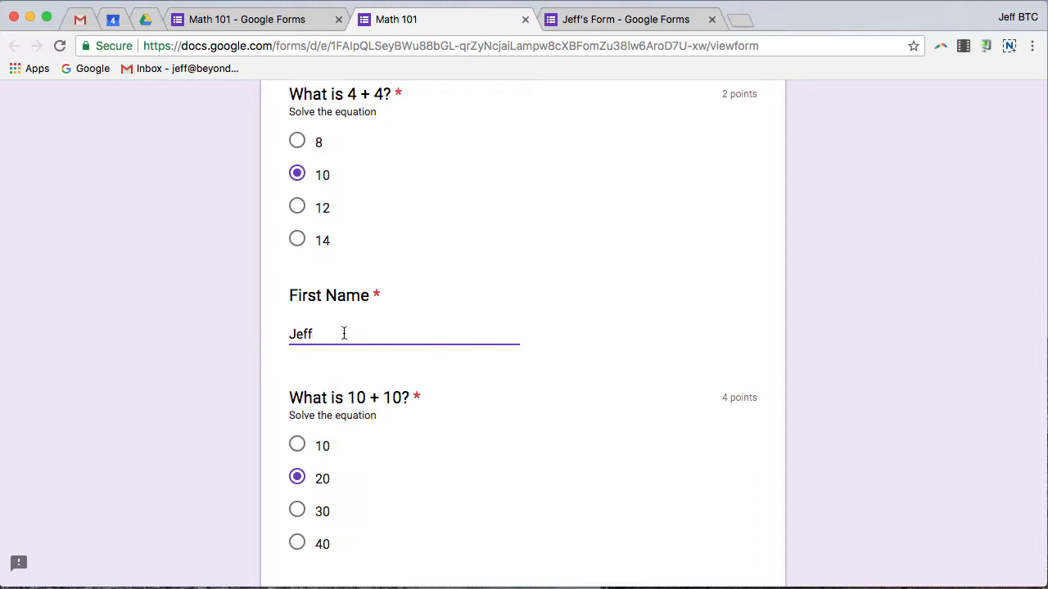
scroll(429, 236, down, 10)
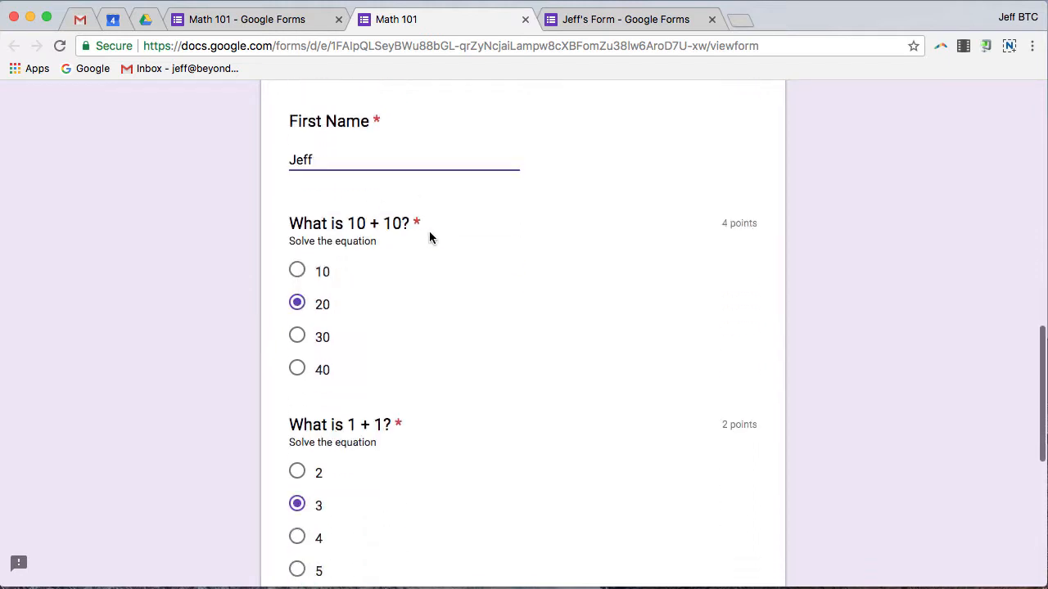
Step: Submit the quiz, review the 8/12 scored copy, and return to the confirmation tab
click(327, 398)
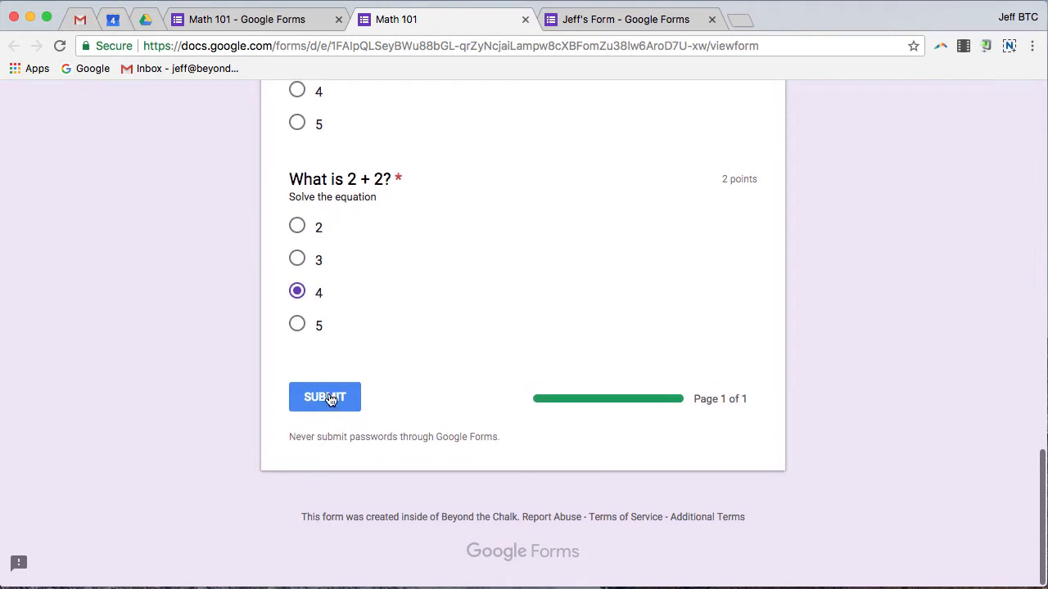
click(330, 397)
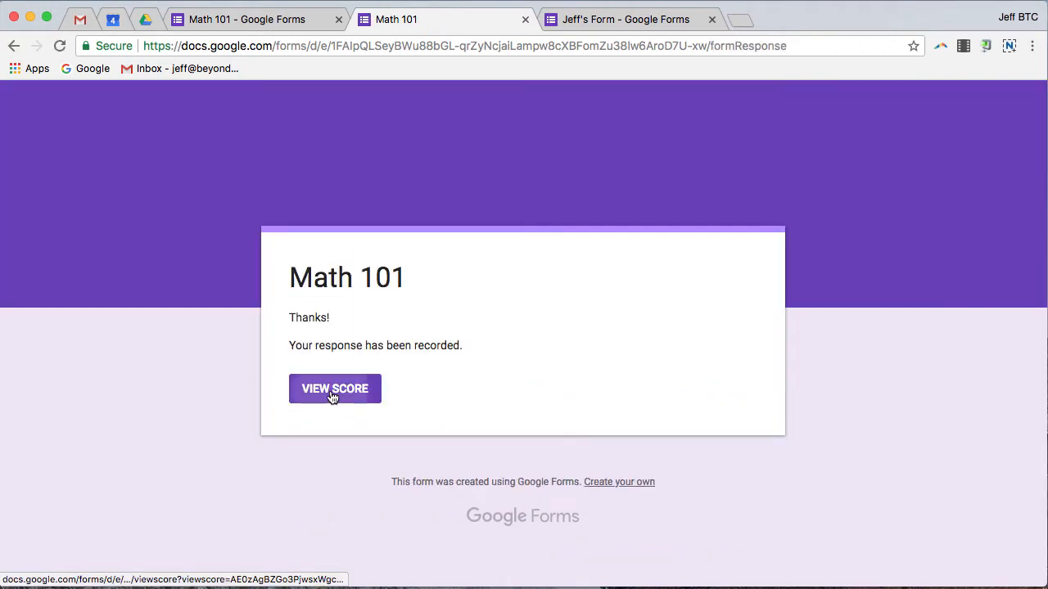
scroll(509, 314, down, 5)
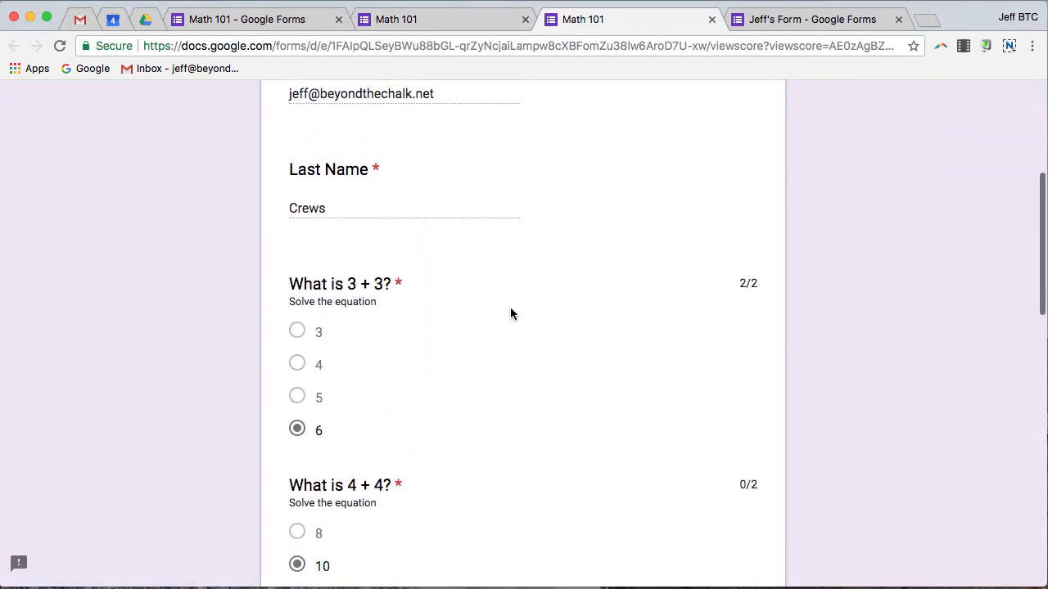
scroll(509, 313, down, 5)
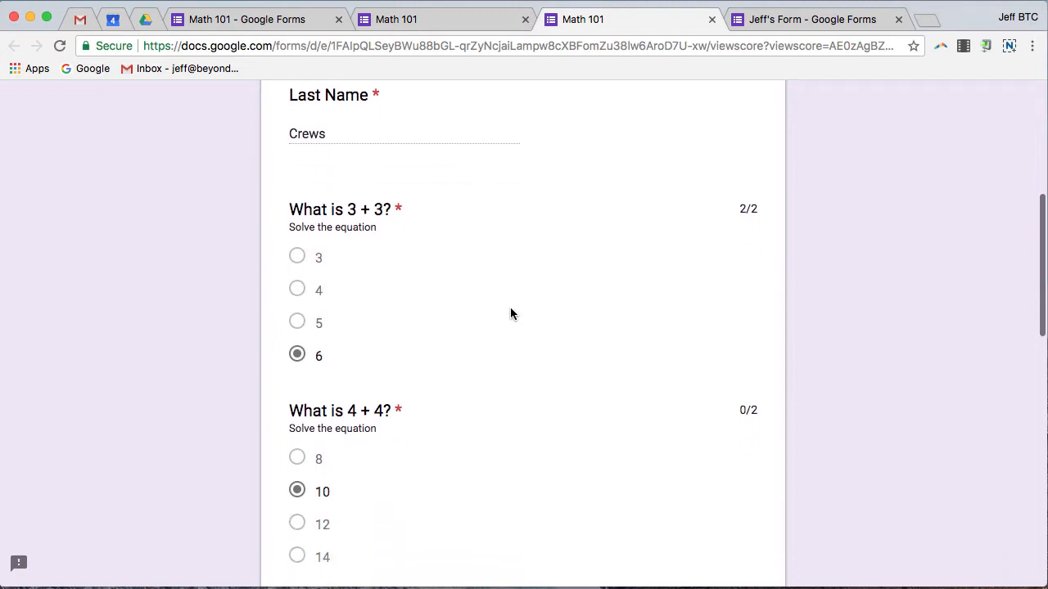
scroll(510, 314, down, 7)
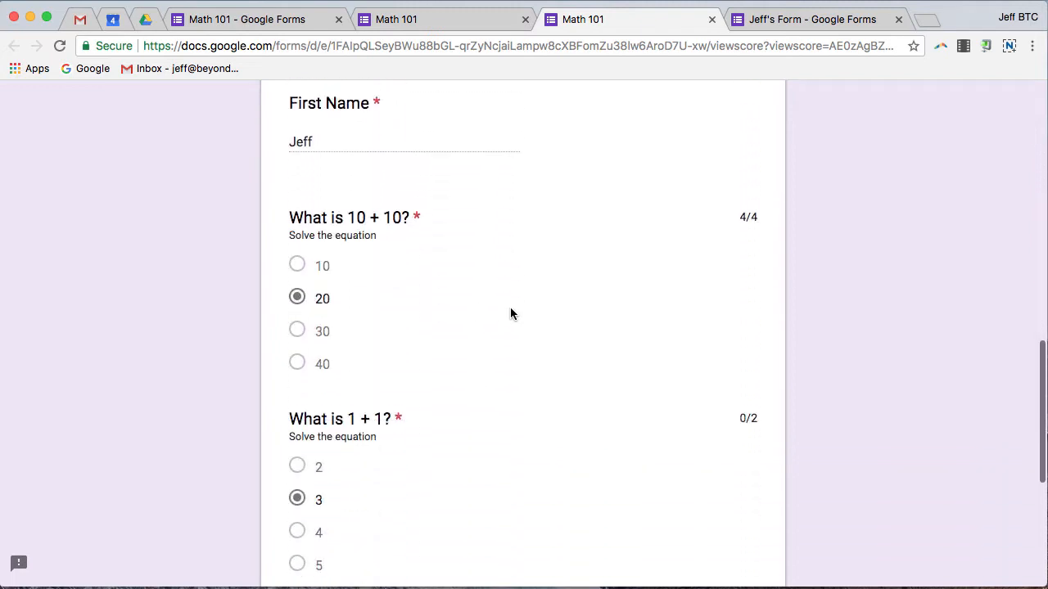
scroll(510, 313, down, 1)
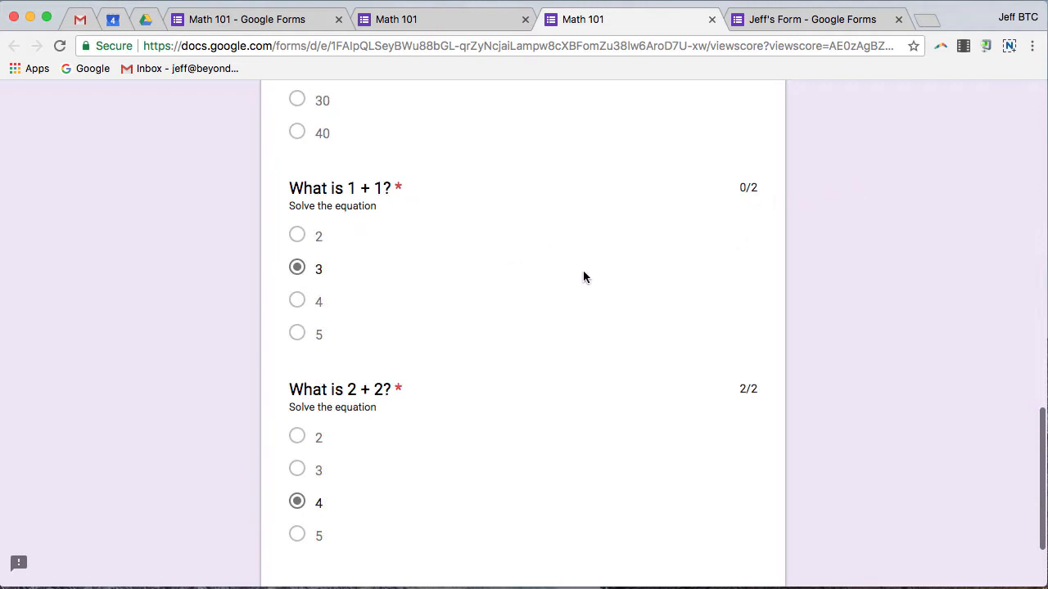
scroll(582, 276, down, 3)
scroll(522, 278, up, 10)
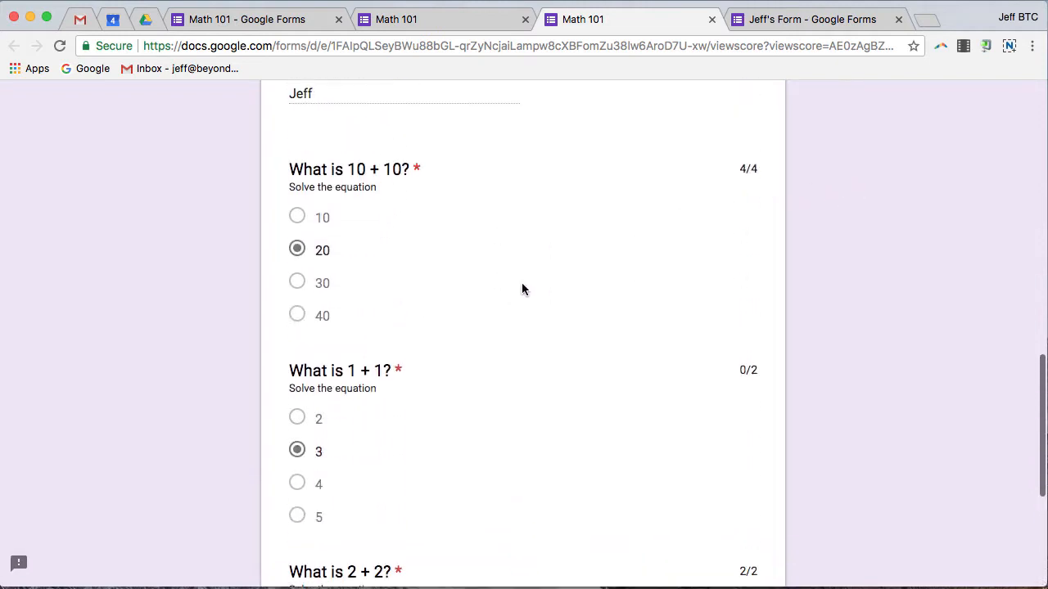
scroll(519, 287, up, 5)
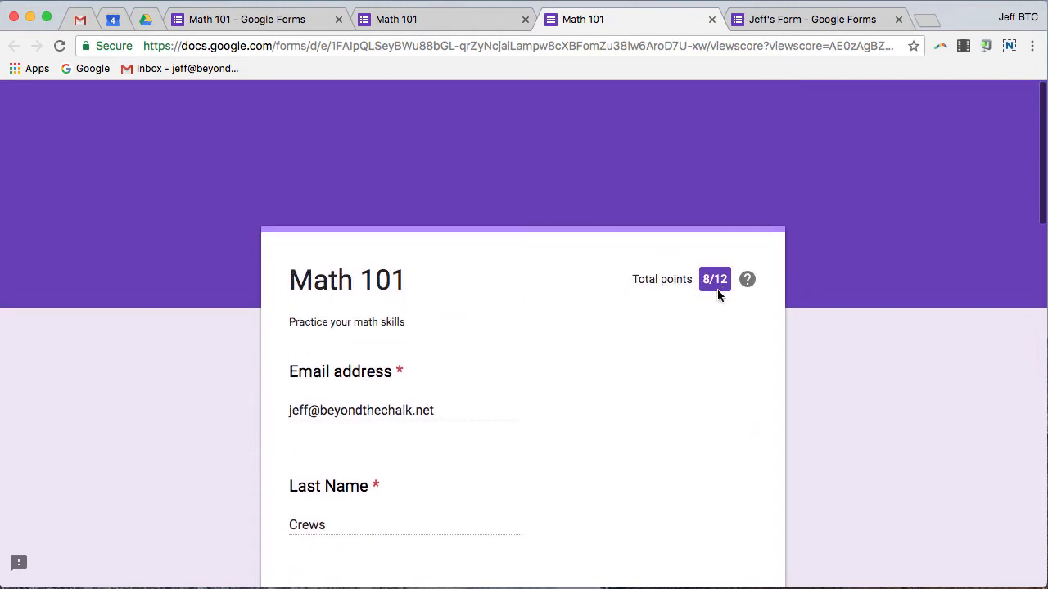
click(418, 20)
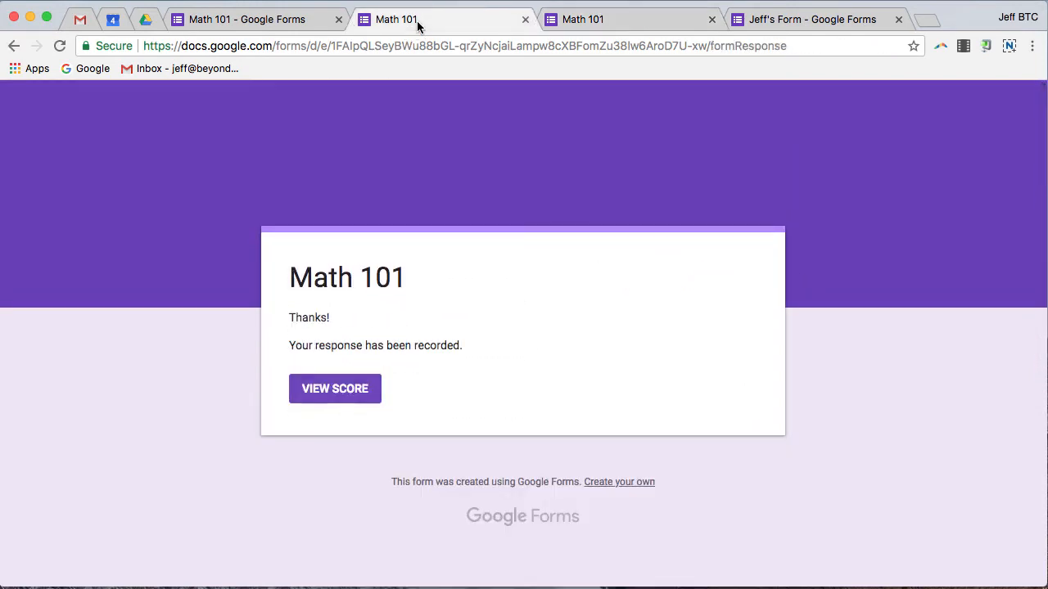
Step: Go to the form's responses and dismiss the per-question responses tip
click(229, 20)
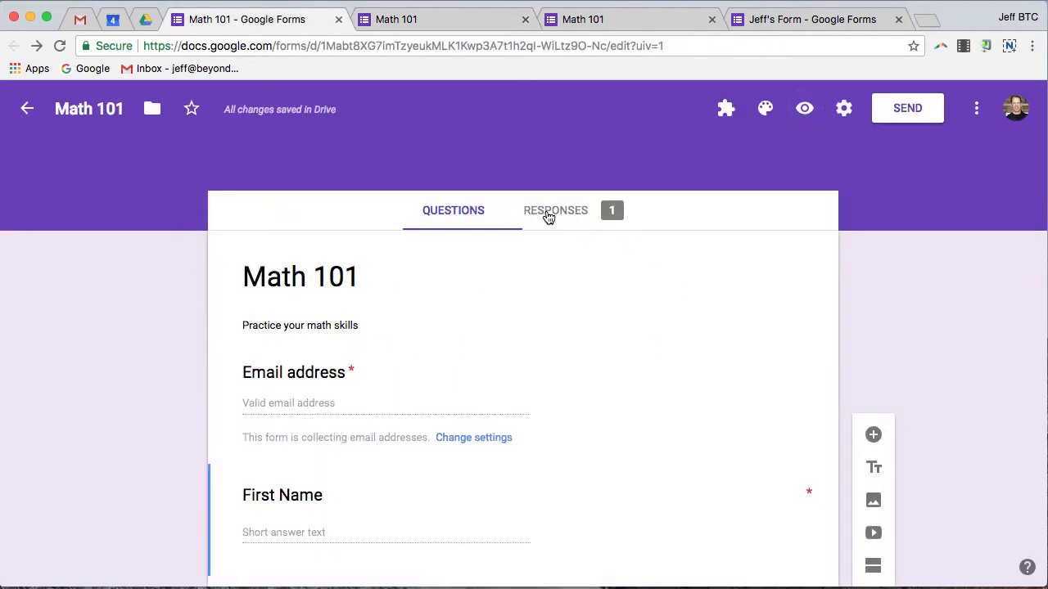
click(571, 213)
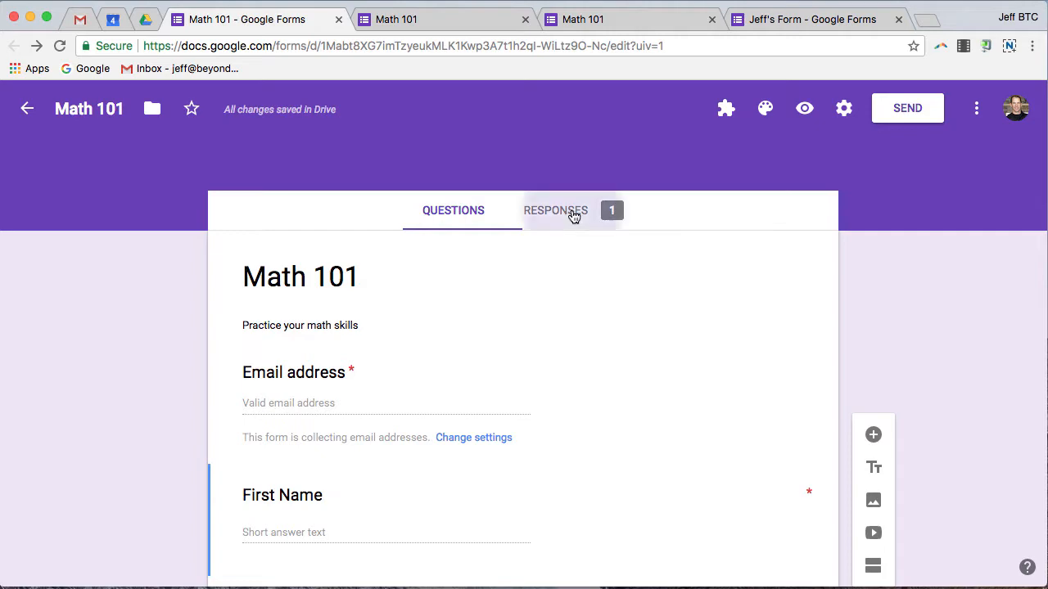
scroll(757, 333, down, 3)
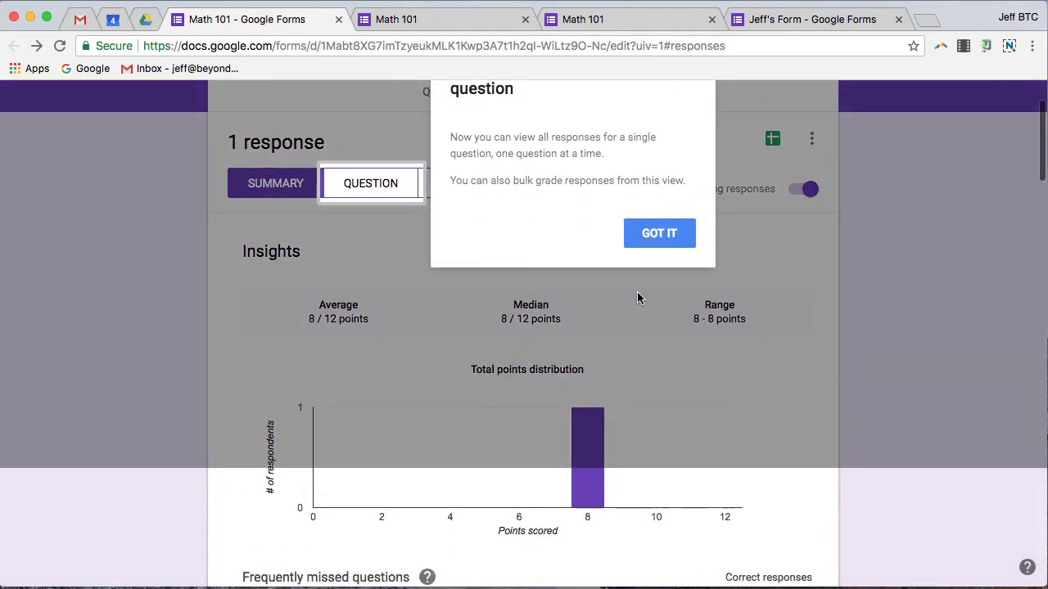
scroll(765, 335, up, 3)
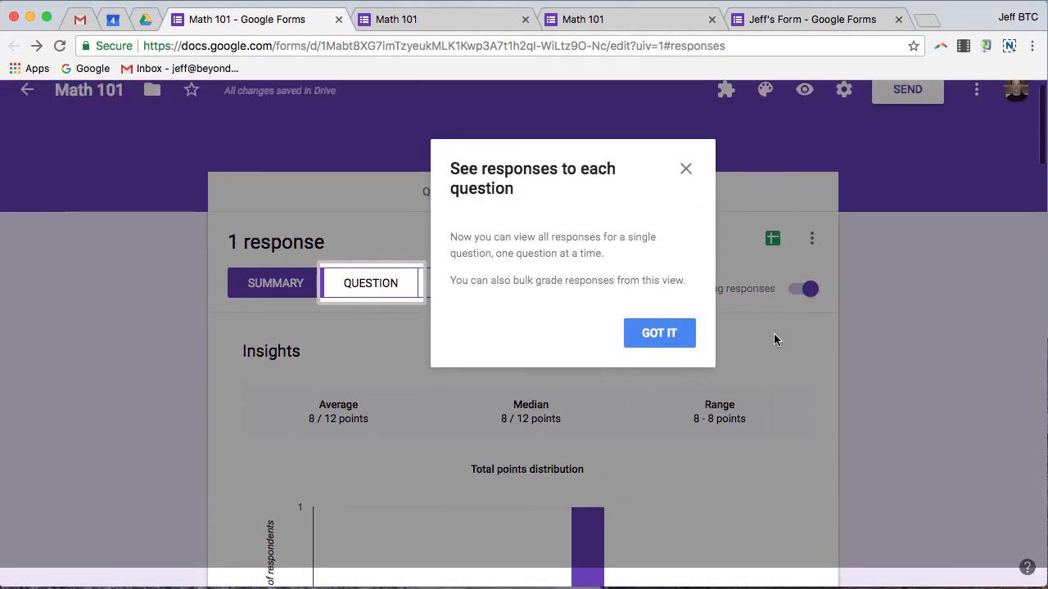
click(684, 170)
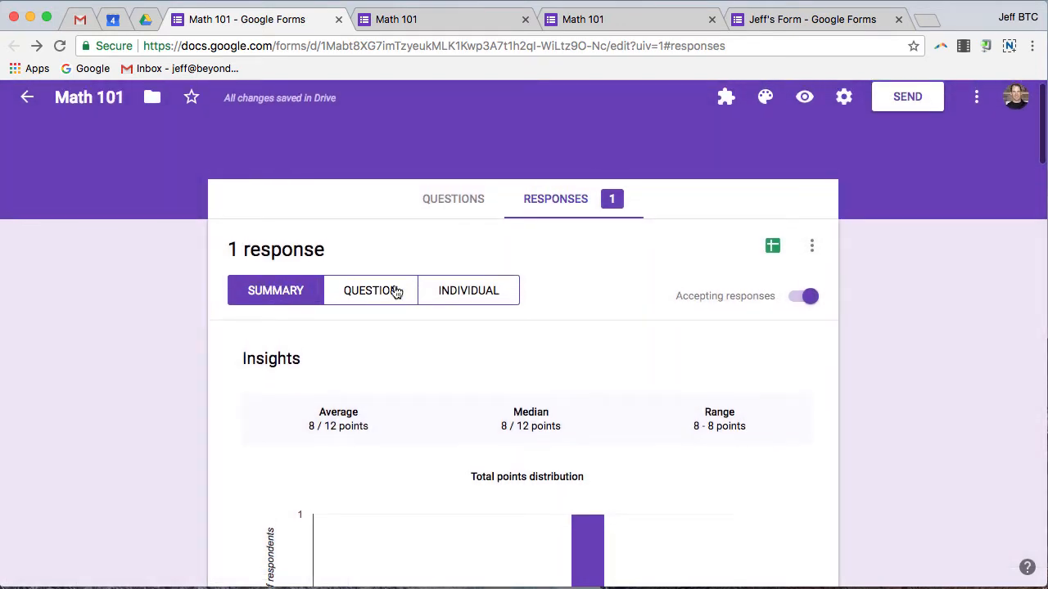
Step: Scroll through the summary's 8/12 points chart and per-question answer charts, then back up
scroll(618, 316, down, 3)
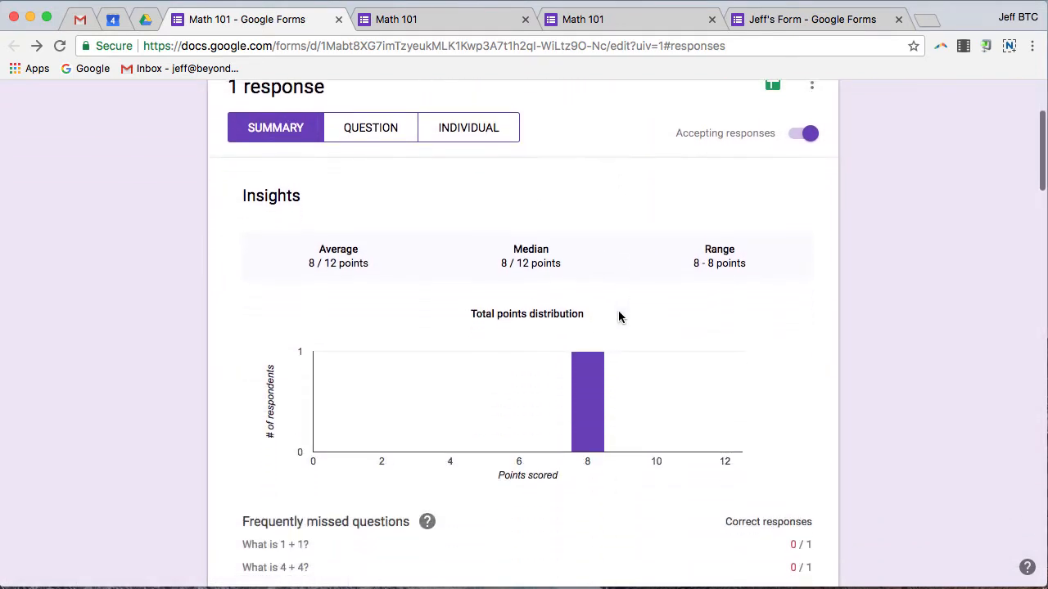
scroll(620, 315, down, 3)
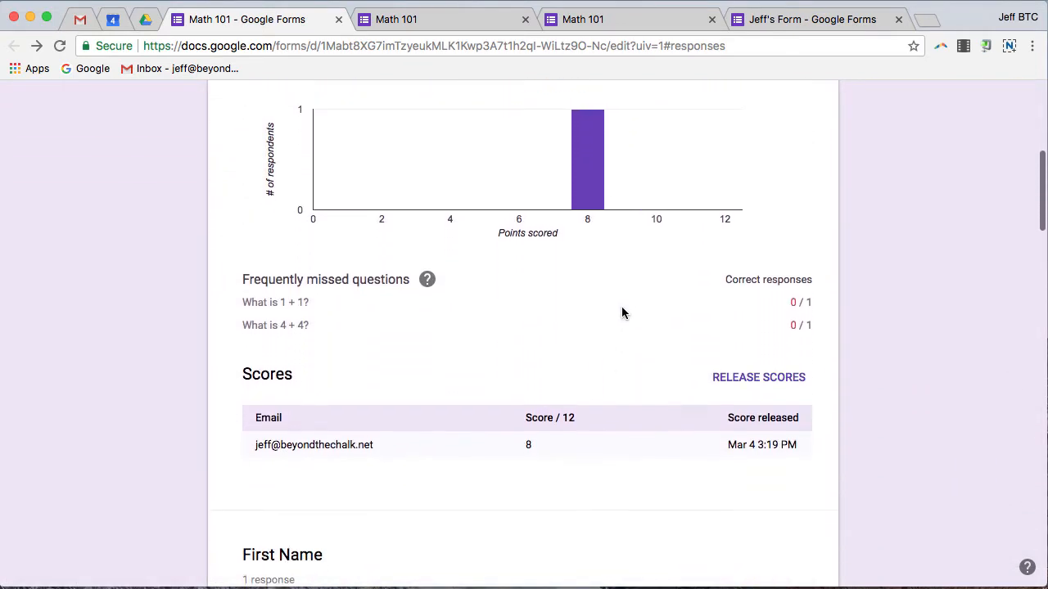
scroll(622, 314, down, 3)
scroll(331, 351, down, 10)
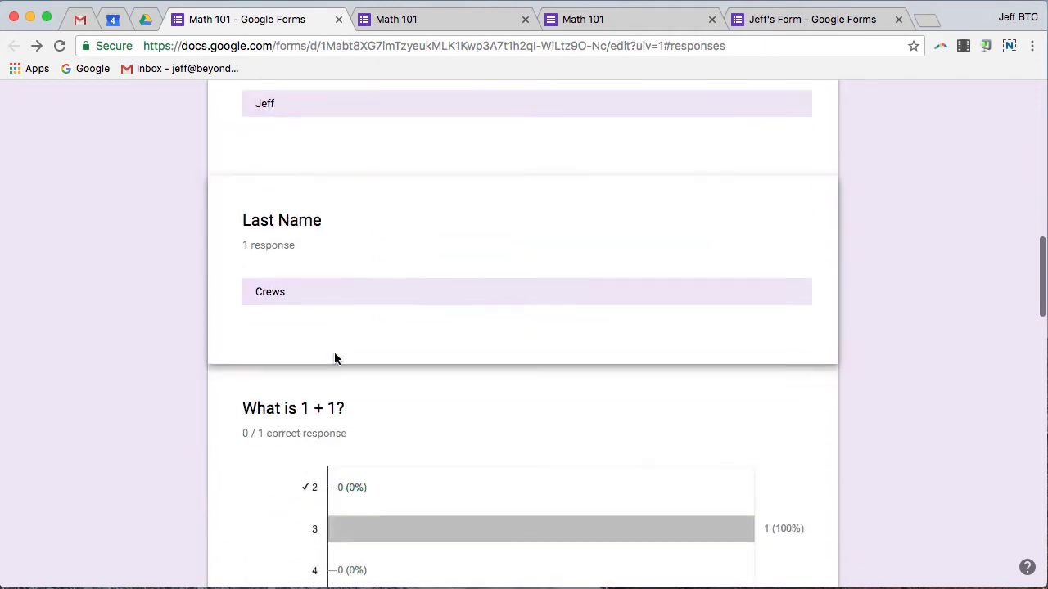
scroll(355, 341, down, 3)
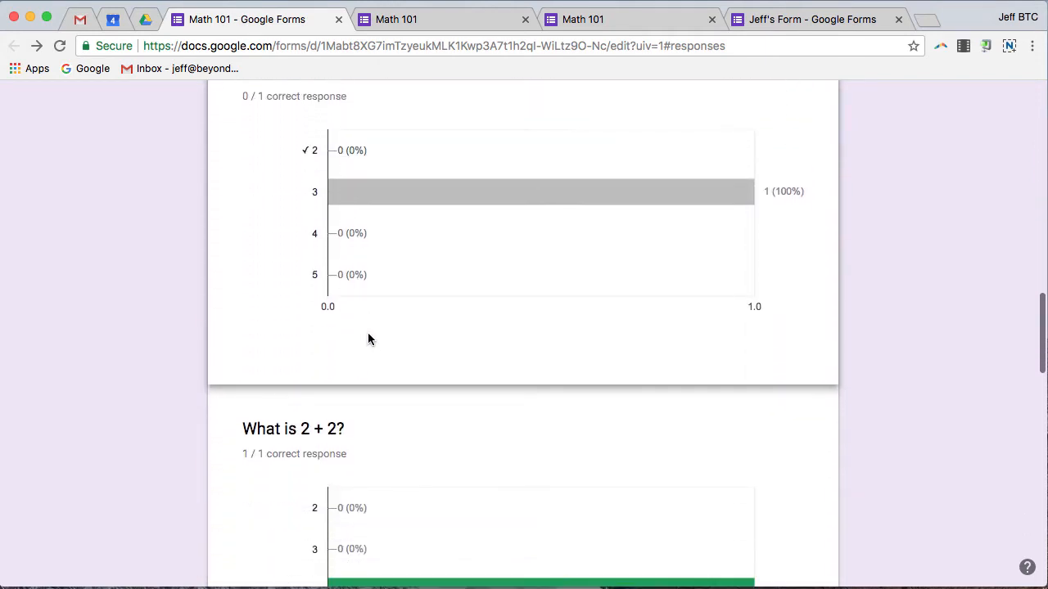
scroll(368, 338, down, 3)
scroll(369, 339, down, 2)
scroll(370, 338, down, 5)
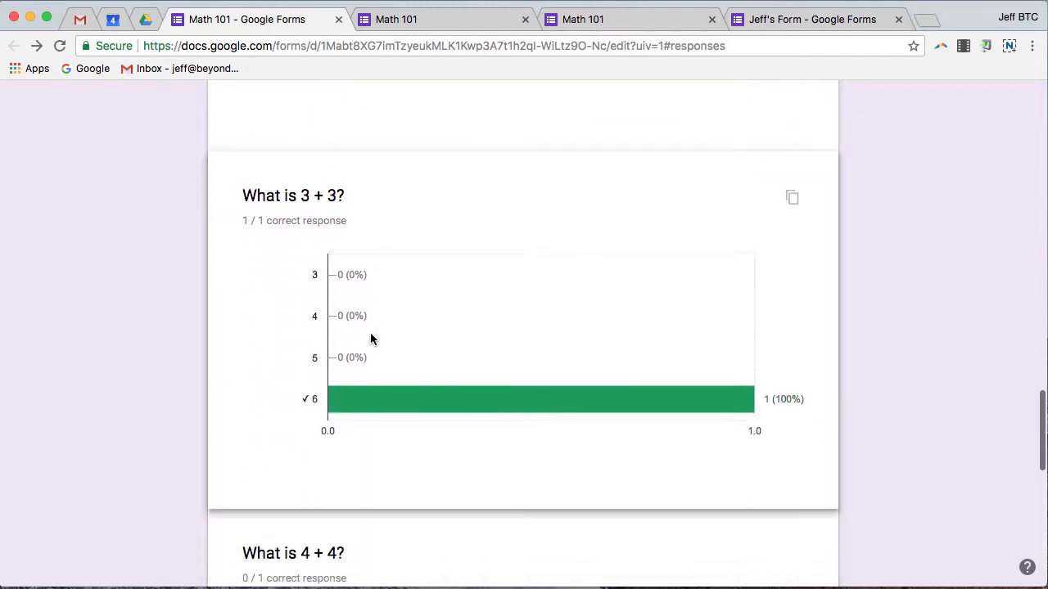
scroll(370, 337, down, 4)
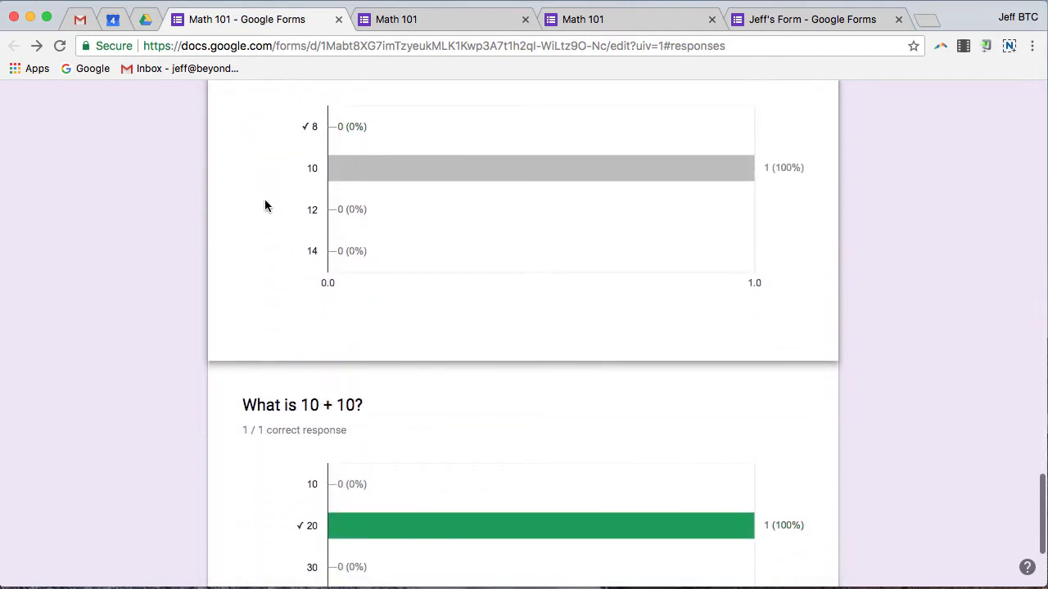
mouse_move(396, 179)
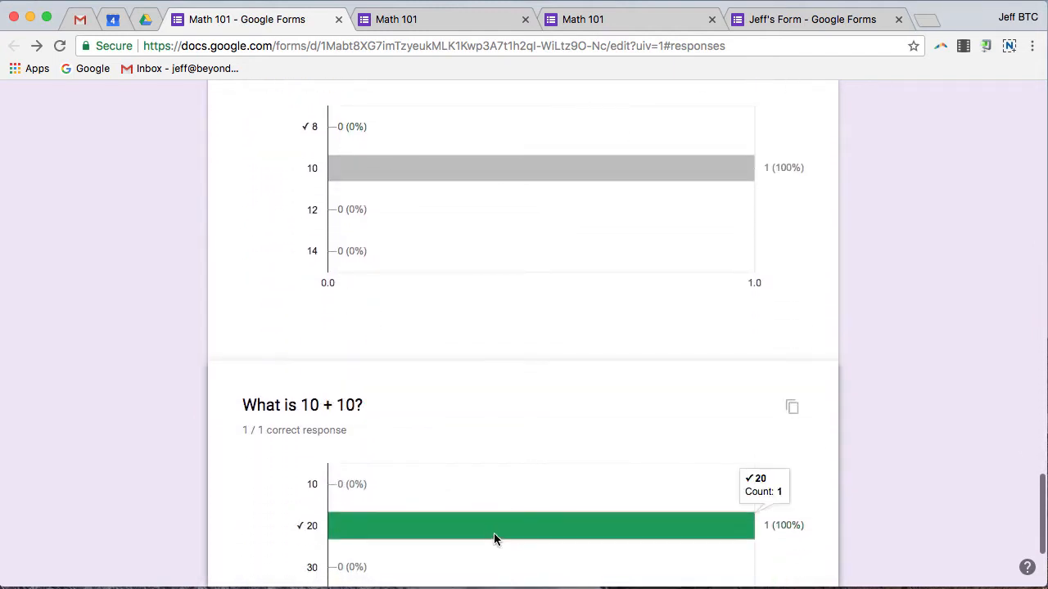
scroll(495, 526, down, 3)
scroll(499, 511, up, 20)
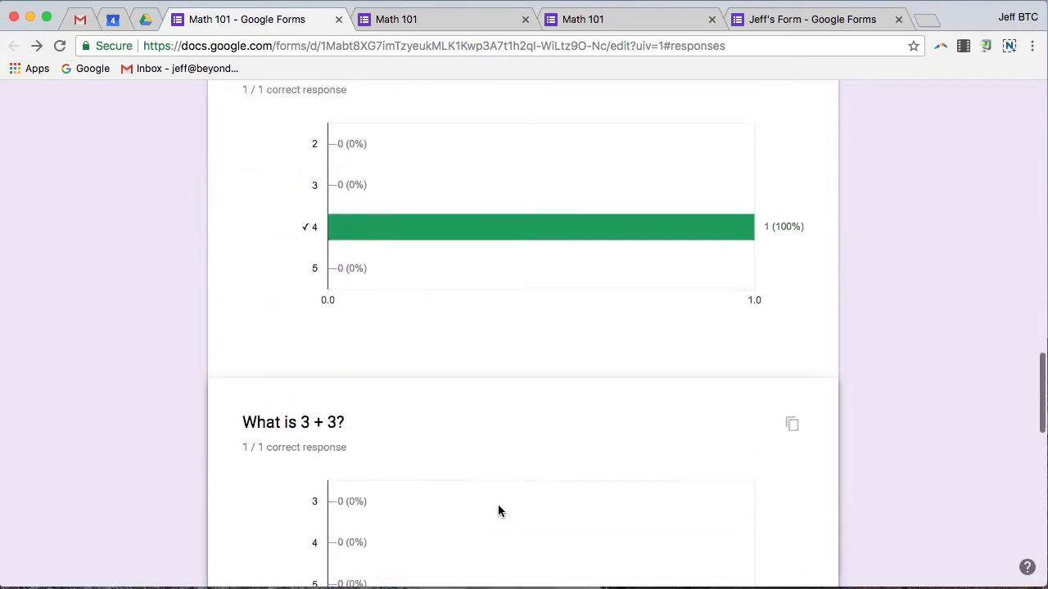
scroll(501, 508, up, 2)
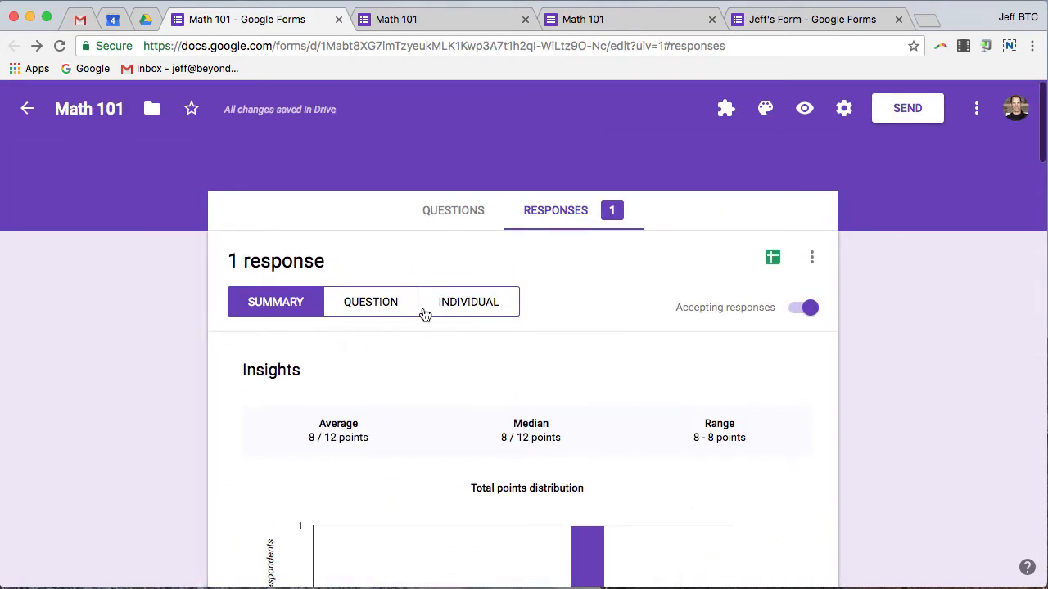
Step: Step through responses by question to 'What is 1 + 1?' (answer 3, 0/2), cancelling feedback
click(398, 312)
scroll(651, 398, down, 4)
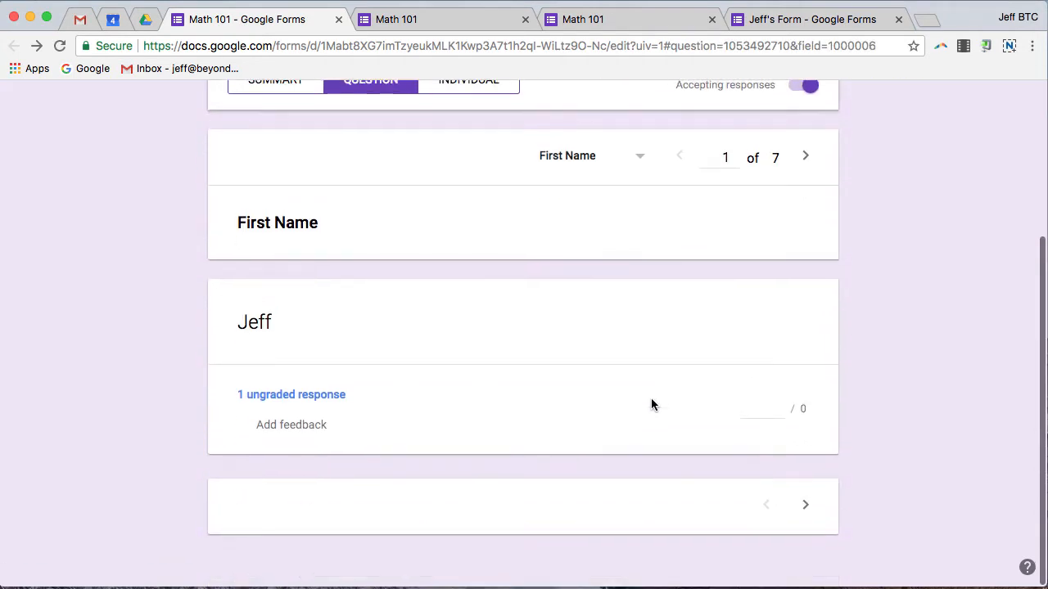
scroll(651, 401, up, 2)
click(808, 270)
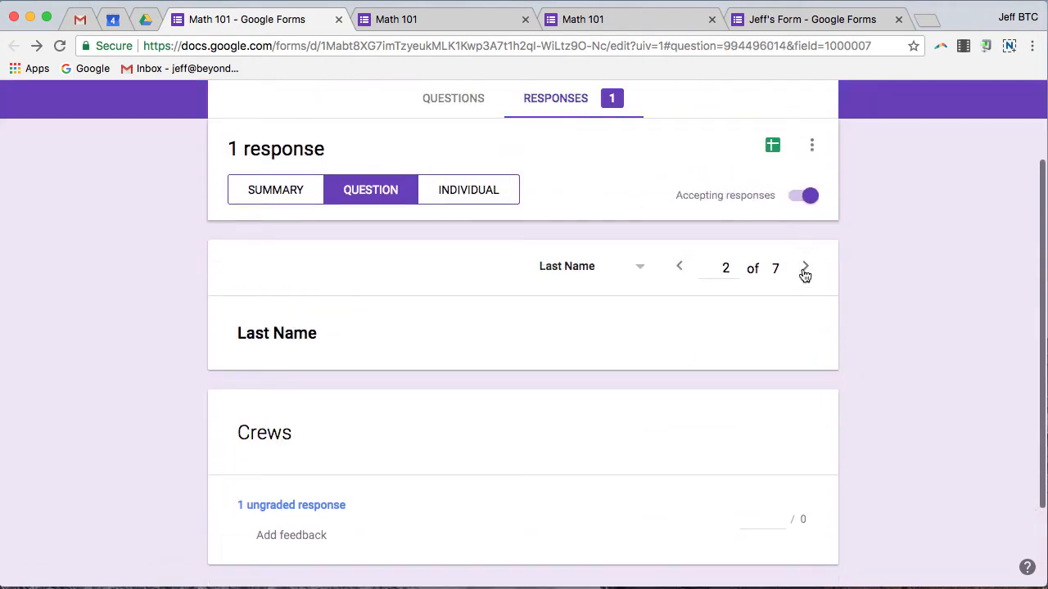
click(808, 271)
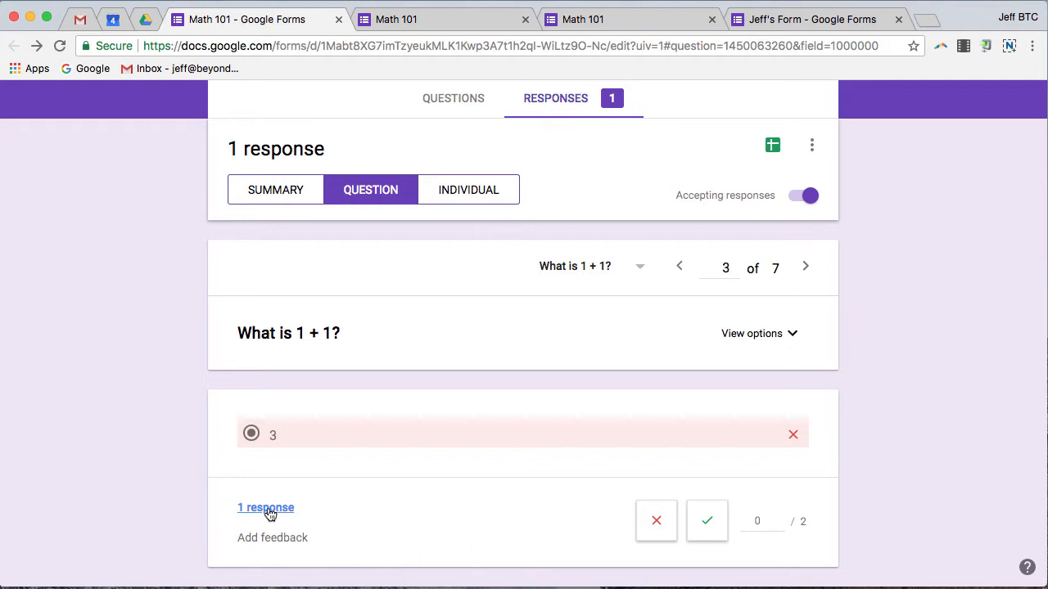
click(279, 541)
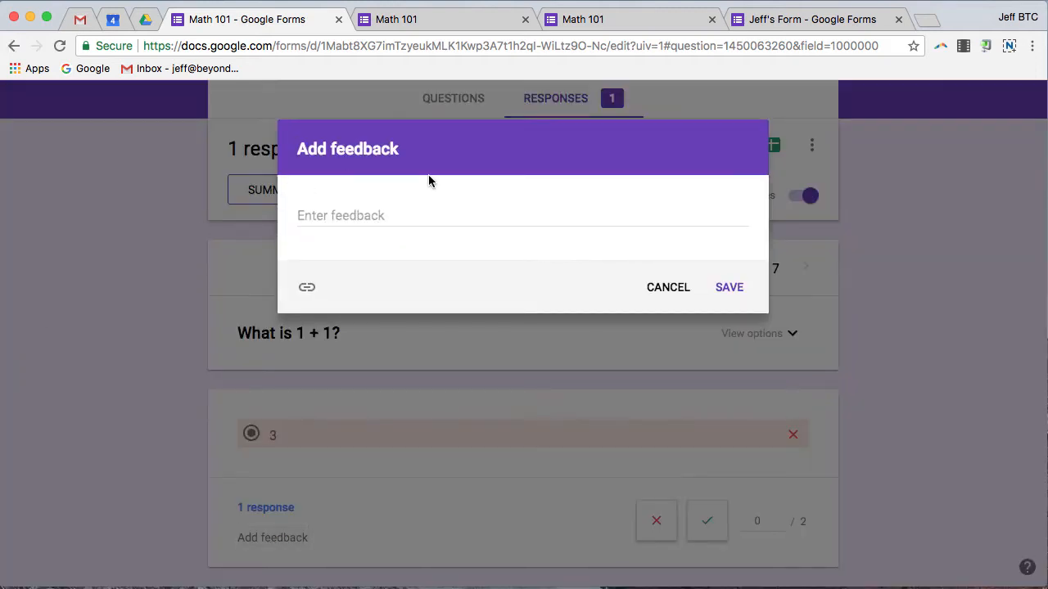
click(676, 290)
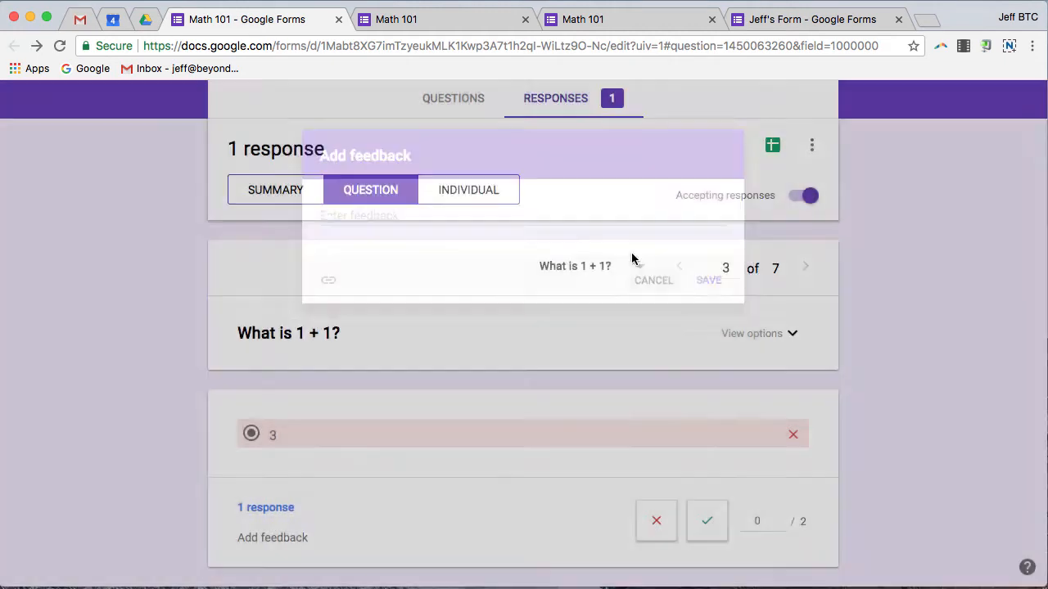
scroll(421, 434, up, 3)
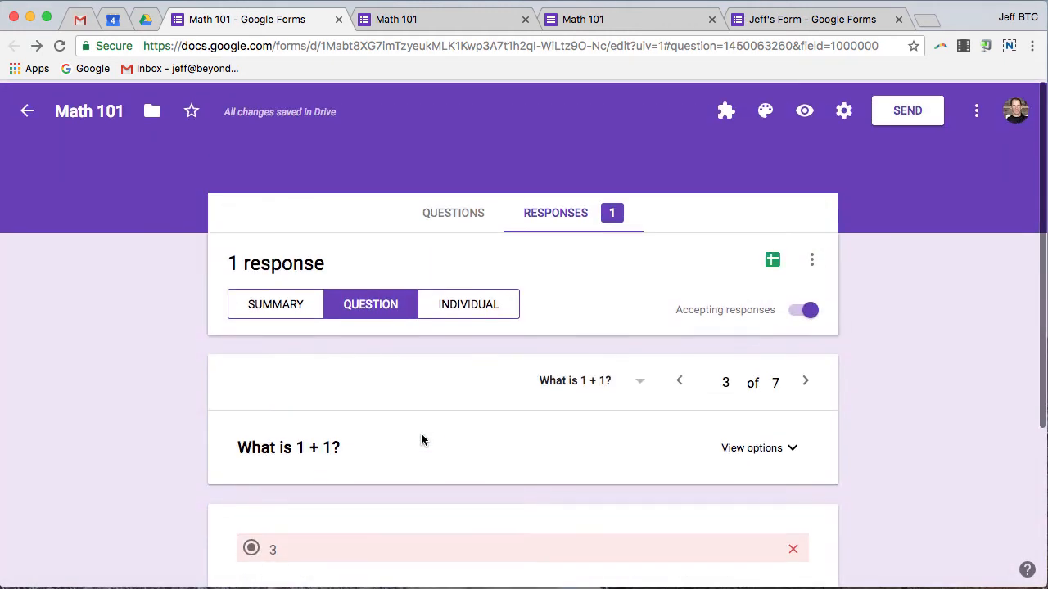
Step: Review the individual 8/12 graded response, then return to the form's questions
click(464, 312)
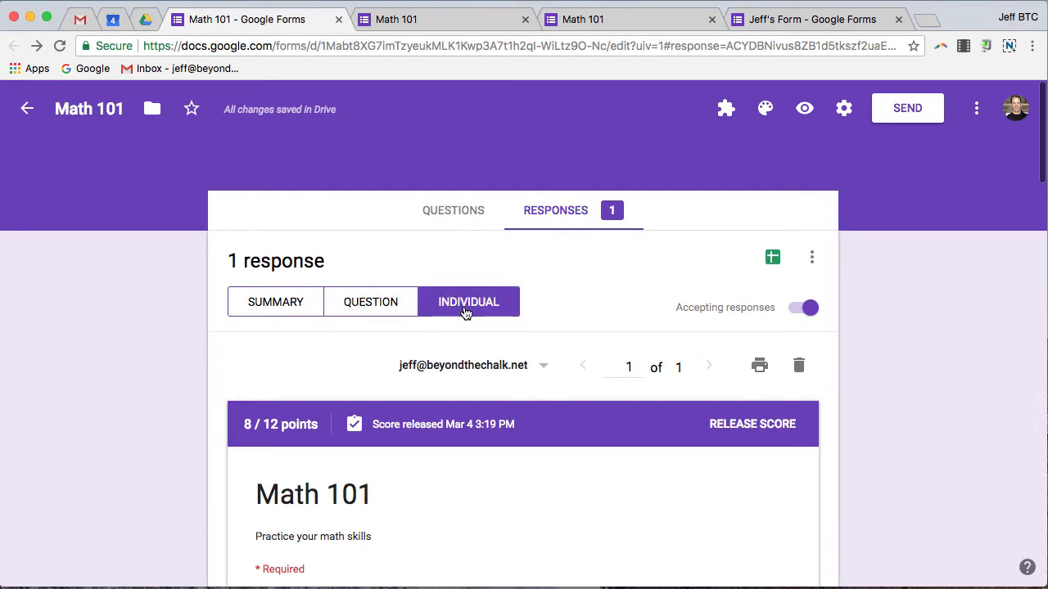
scroll(611, 413, down, 5)
scroll(617, 410, down, 7)
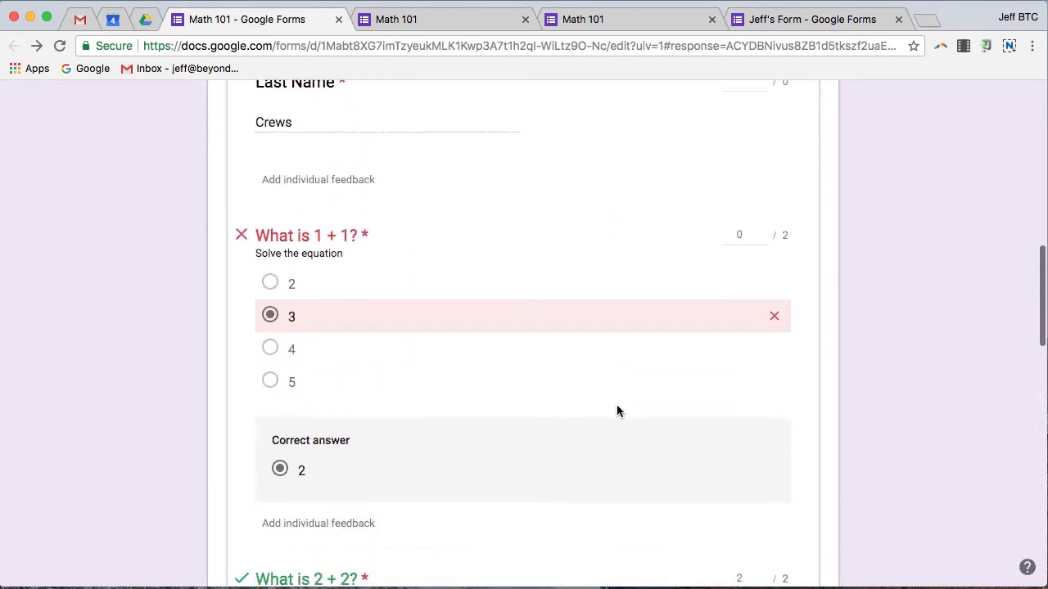
scroll(617, 410, down, 2)
scroll(670, 393, down, 10)
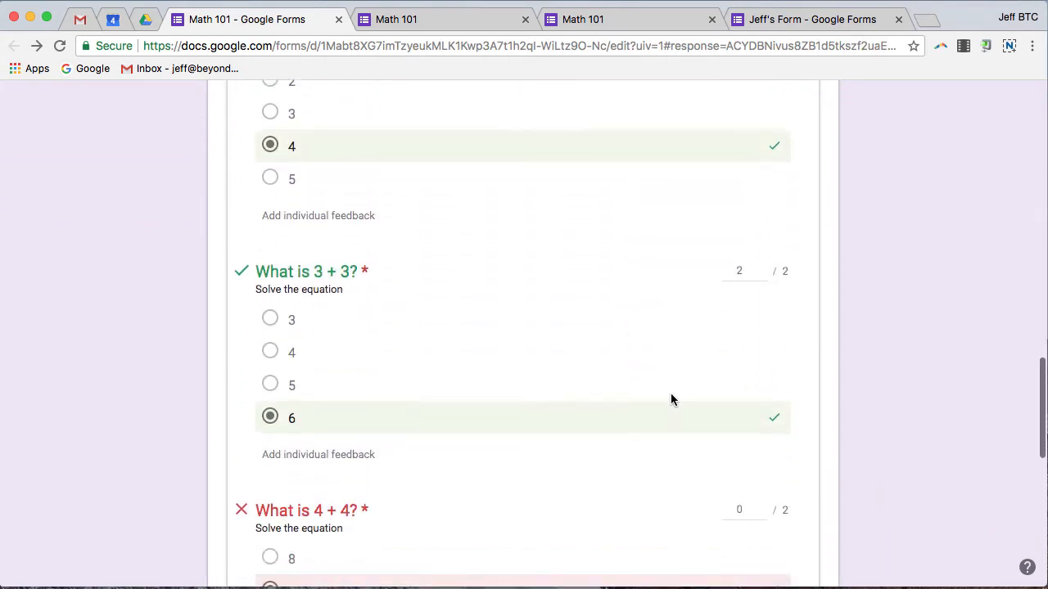
scroll(670, 393, up, 6)
scroll(671, 399, up, 15)
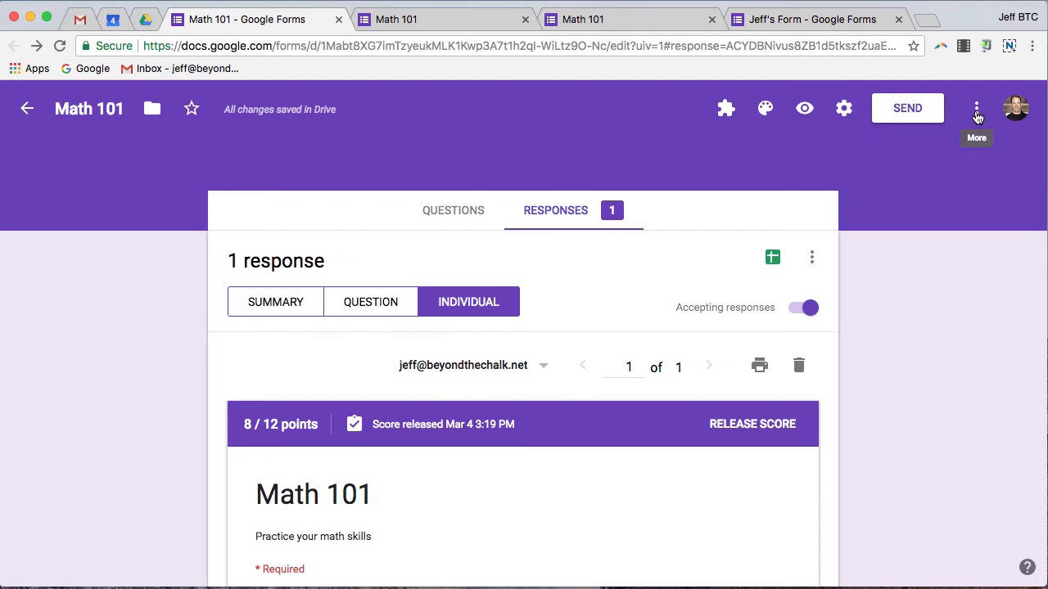
click(438, 217)
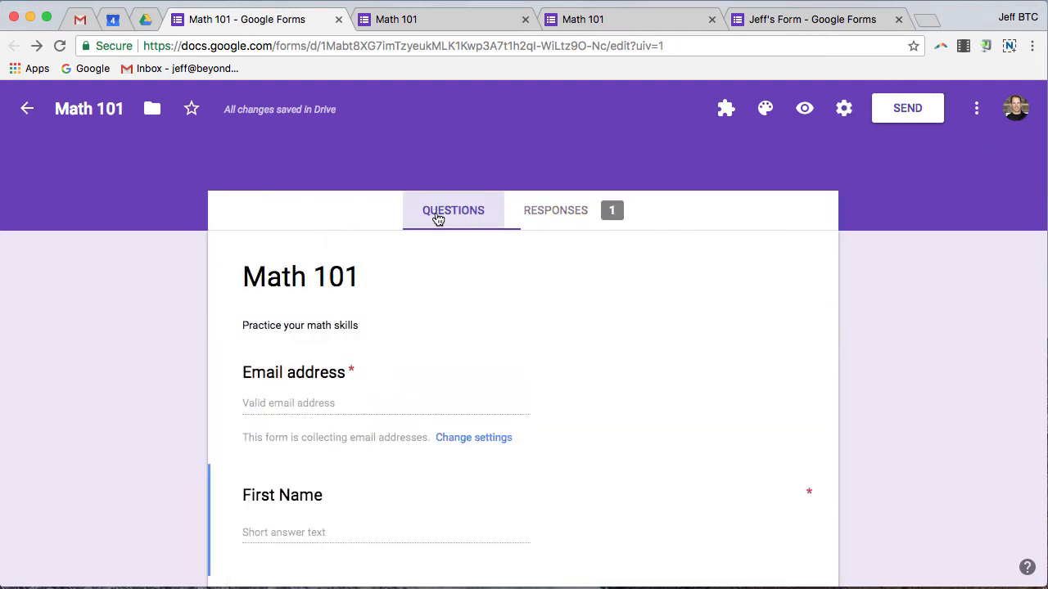